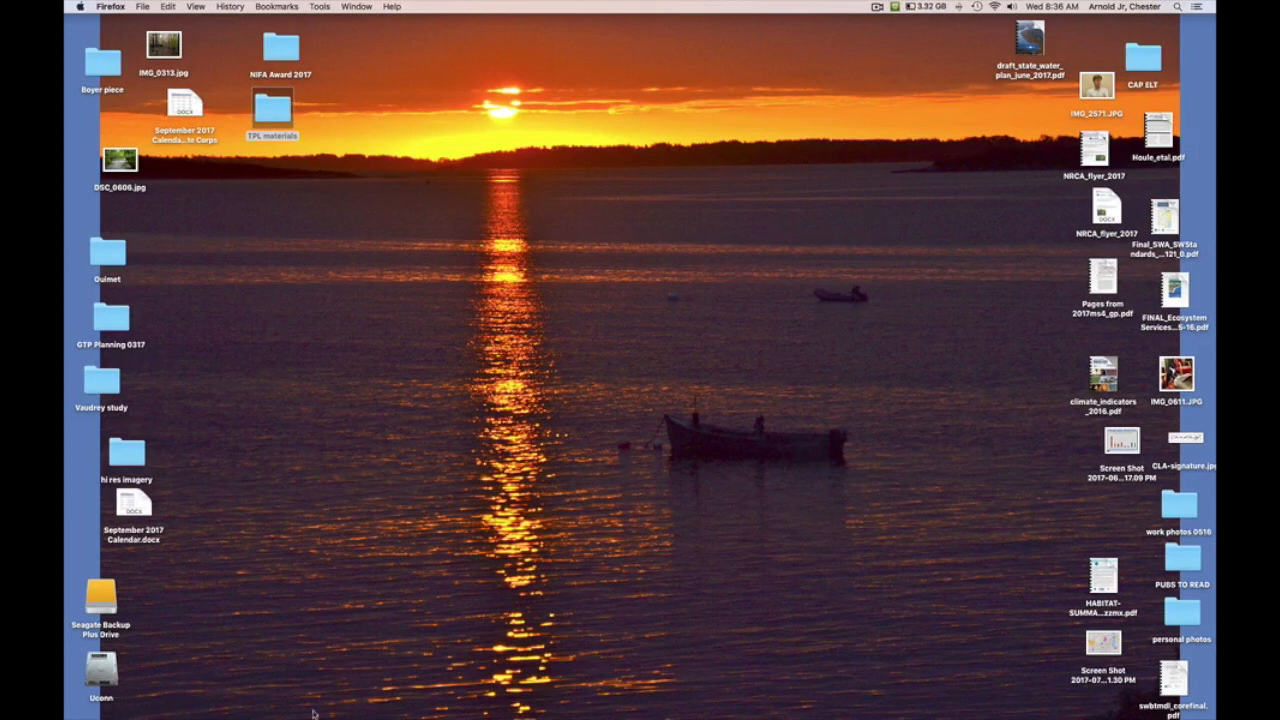
Step: Launch Firefox from the Dock and switch it to full screen
mouse_move(185, 714)
click(257, 697)
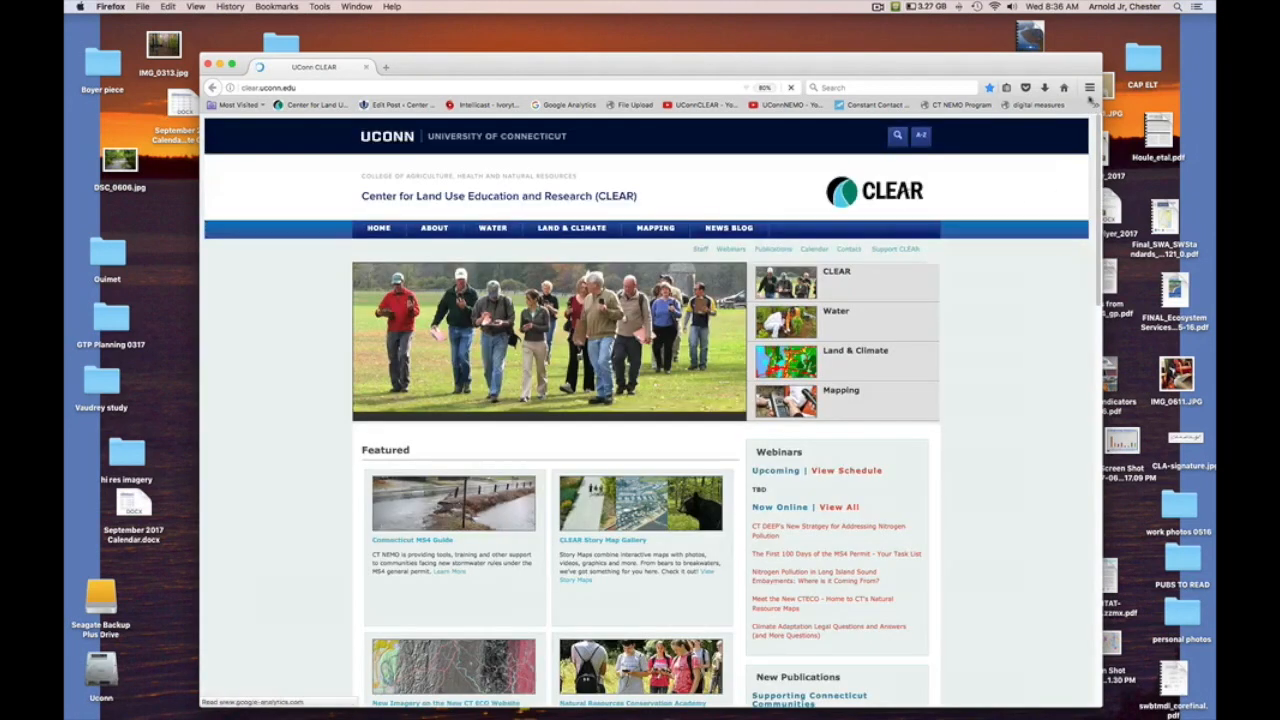
click(1089, 88)
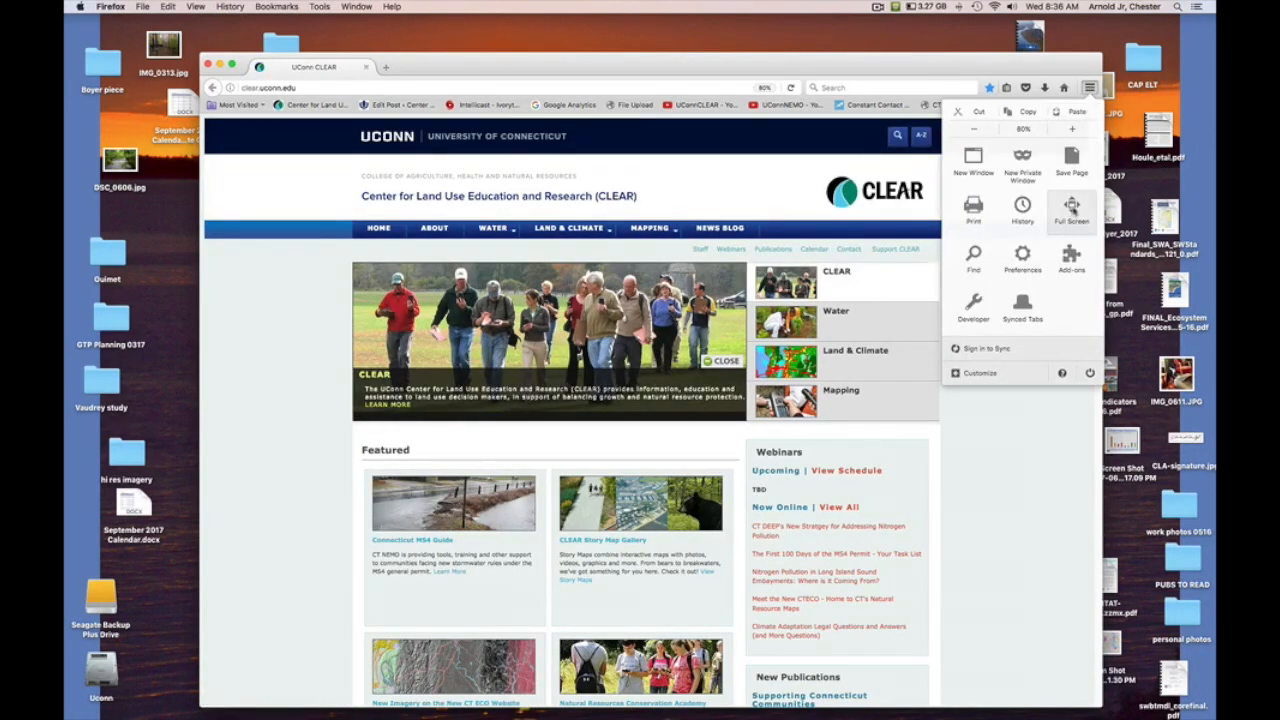
click(1072, 207)
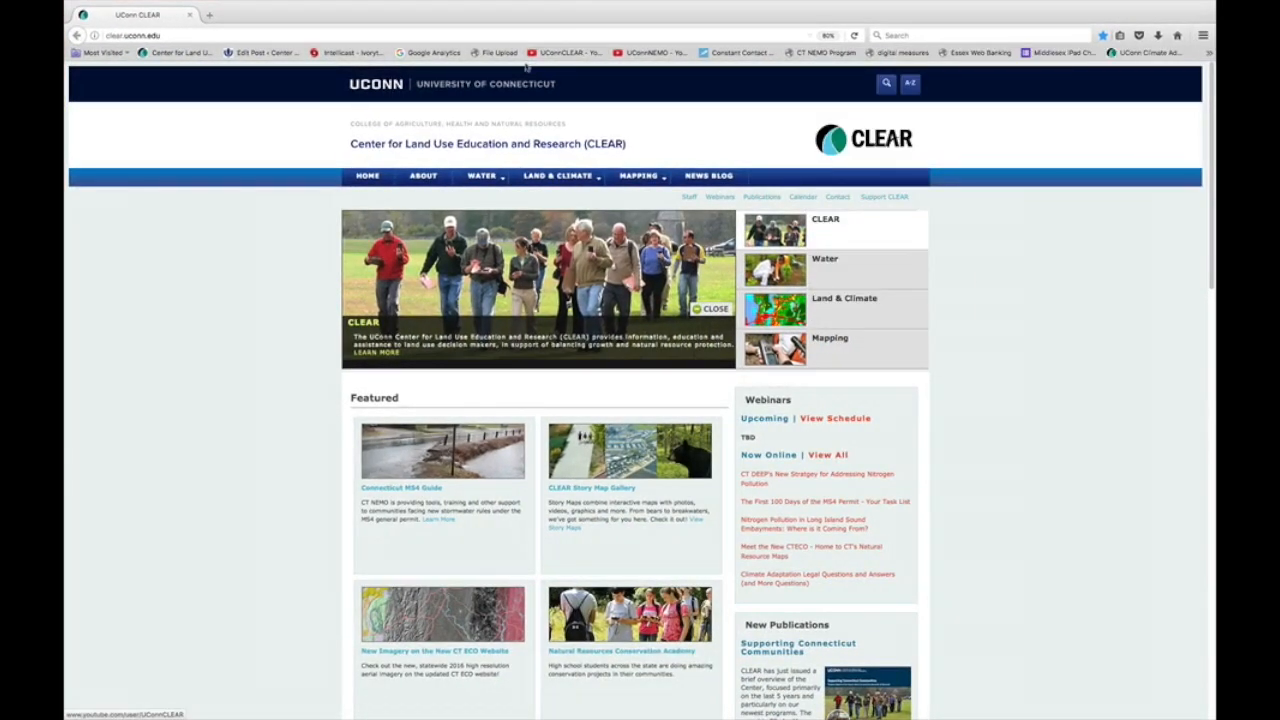
Step: Search Google for 'wikiwatershed' and open the WikiWatershed site from the results
click(880, 35)
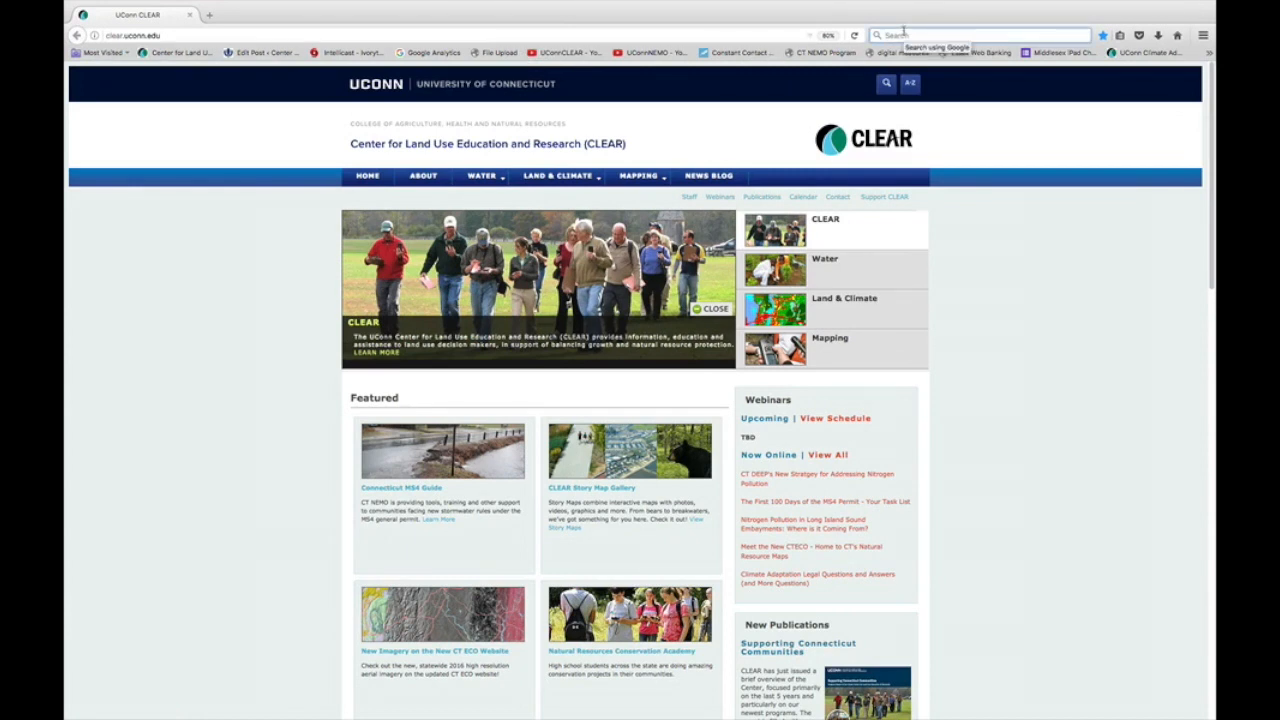
text(wikiwatershed)
key(Return)
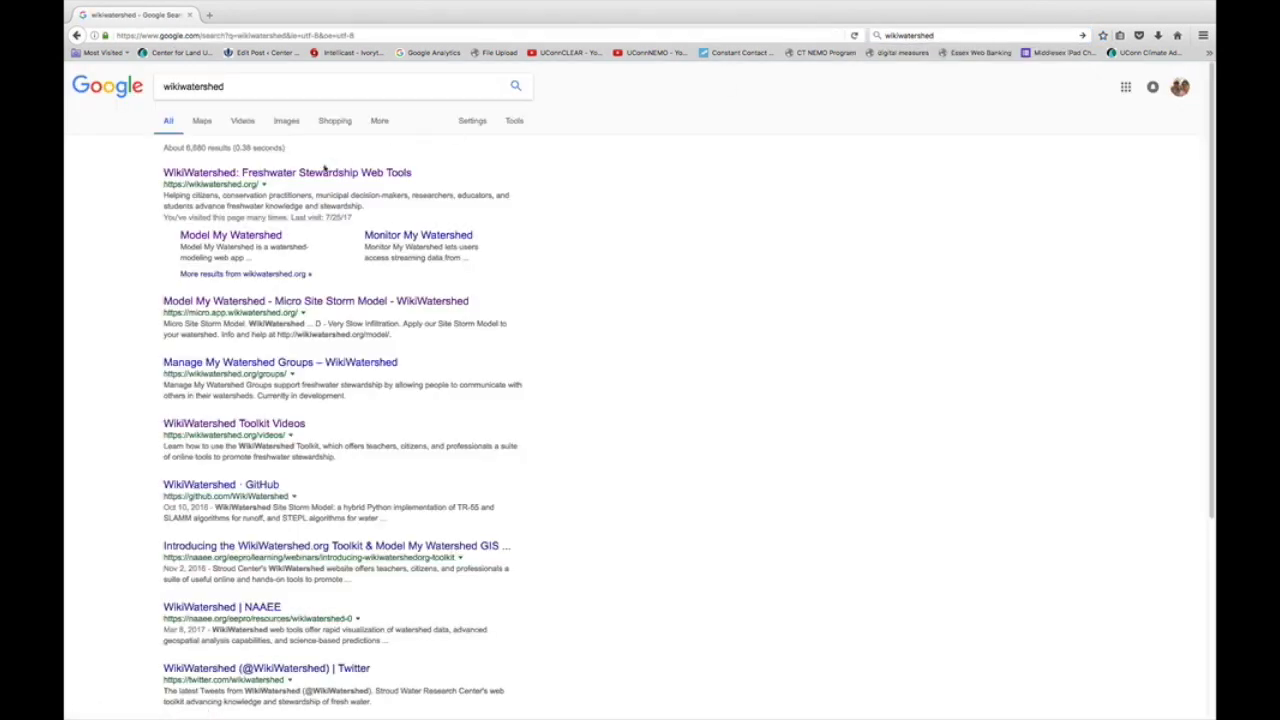
click(325, 173)
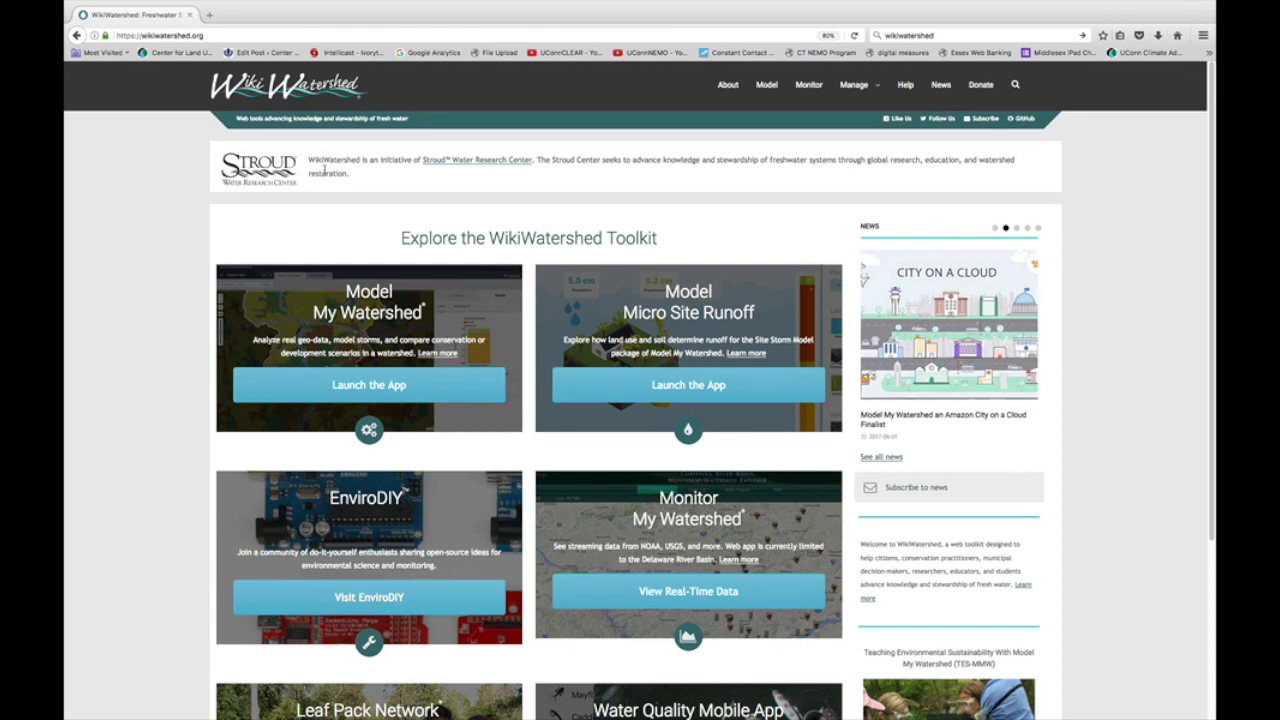
Step: Launch Model My Watershed, mute the sound, and sign in with the account username and password
click(362, 387)
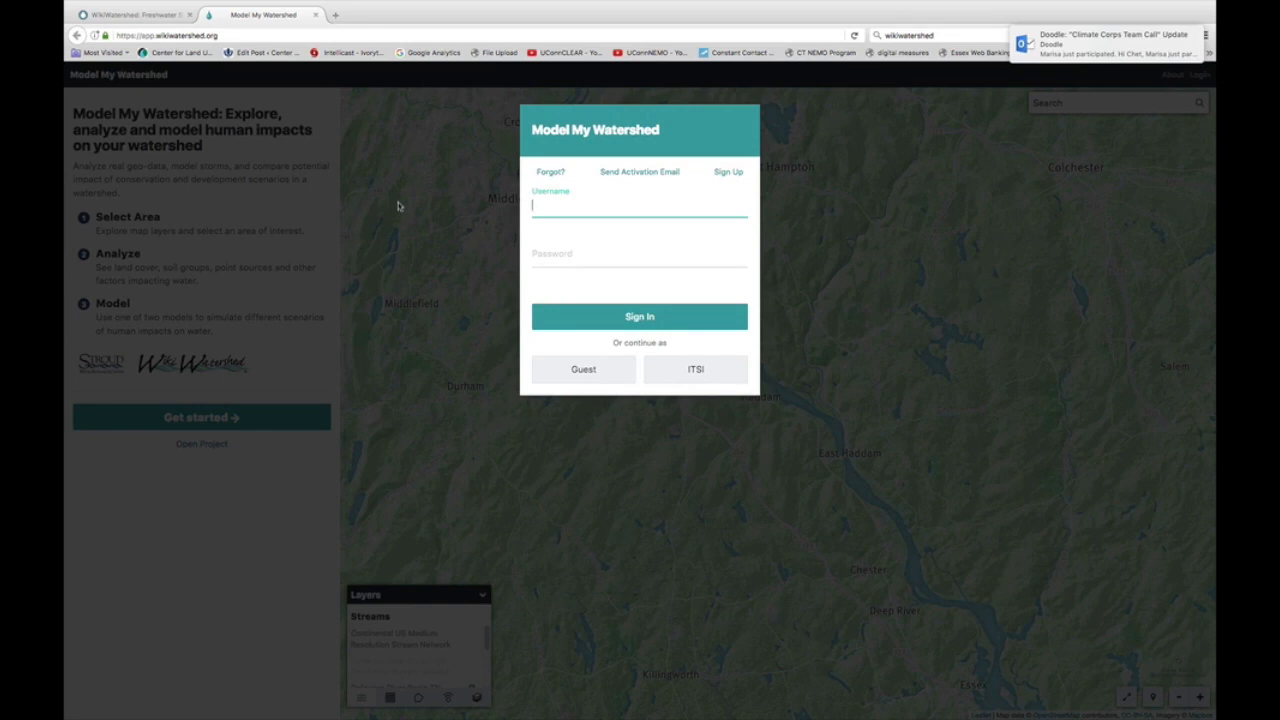
key(XF86AudioMute)
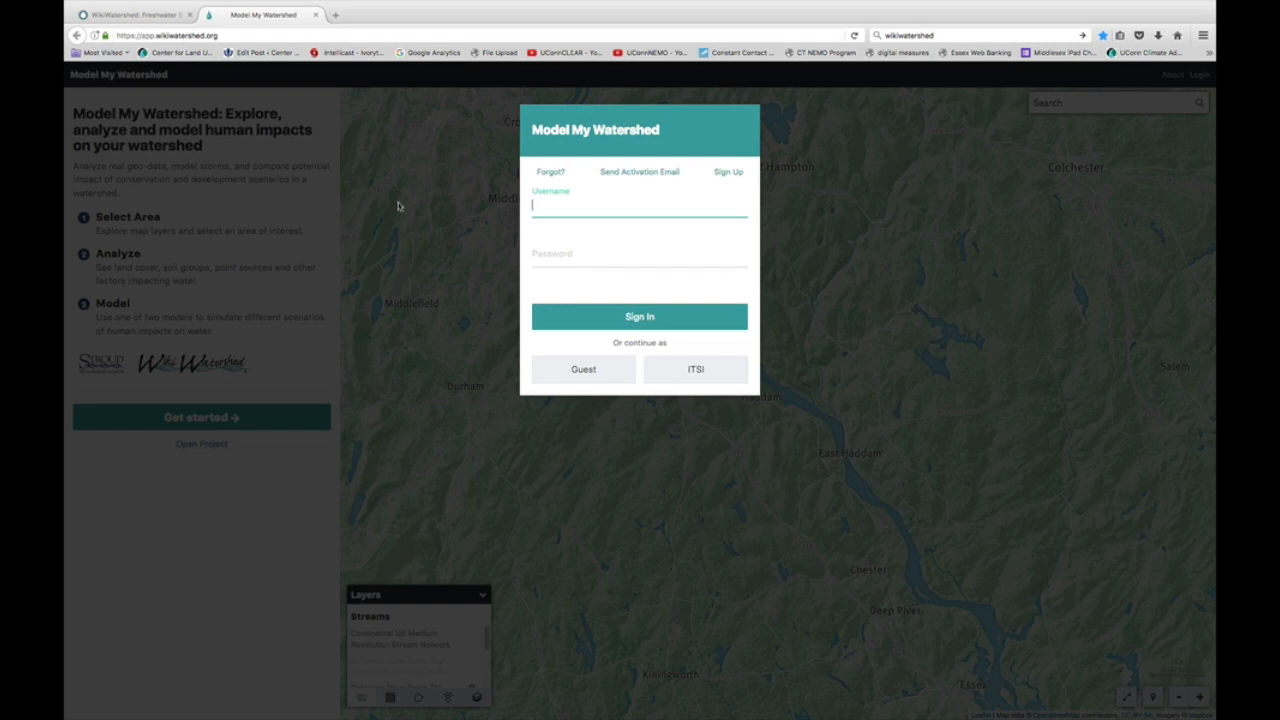
click(552, 244)
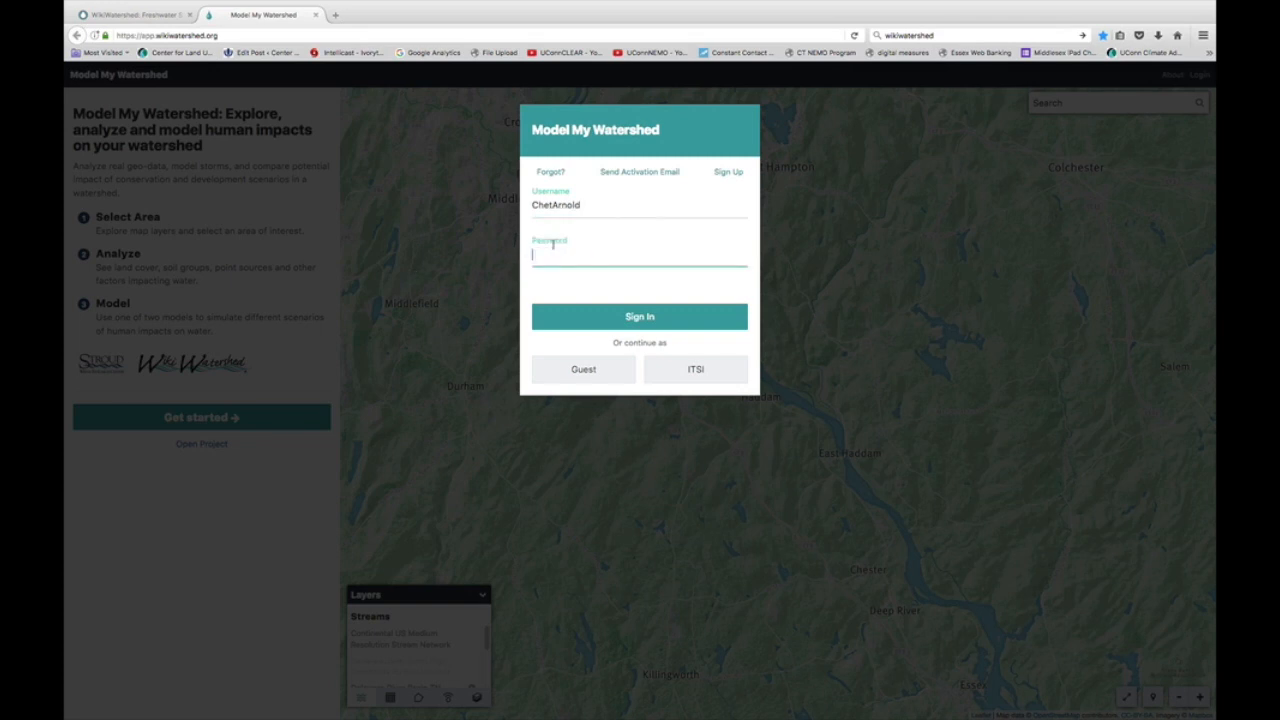
text(•••••••)
click(598, 317)
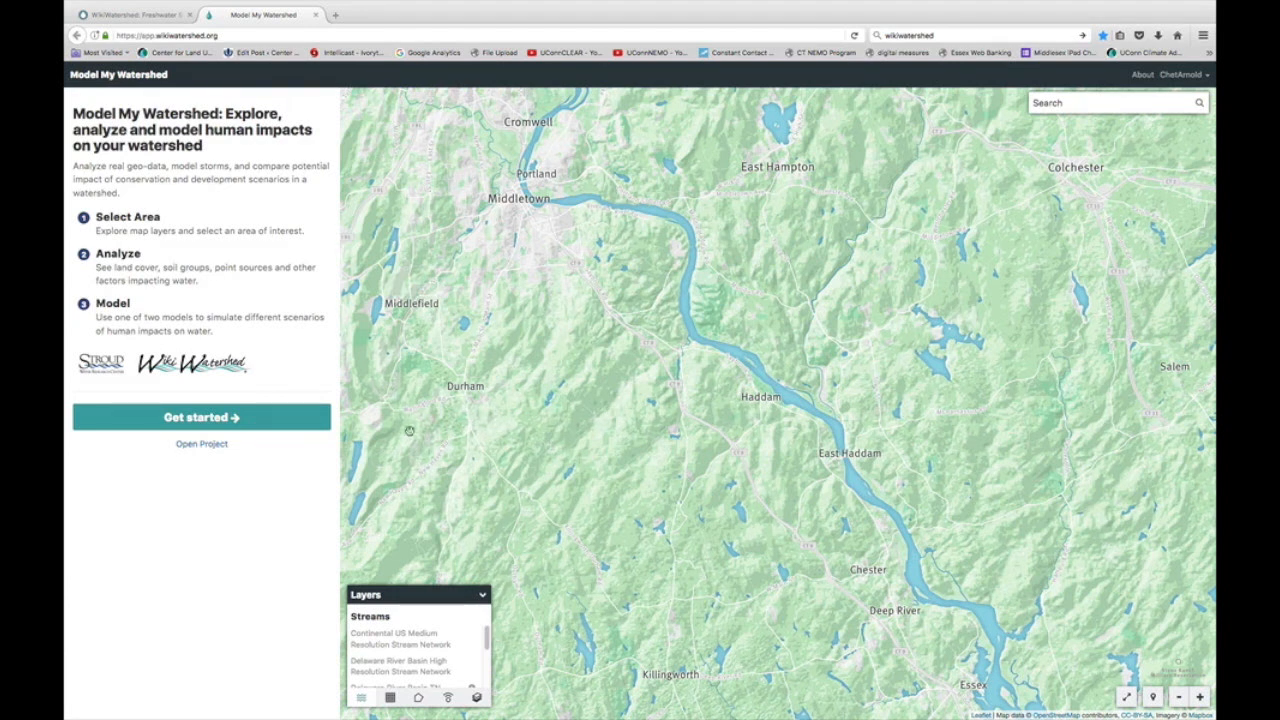
Step: Start choosing an area of interest and search the map for 'New Britain', picking New Britain, CT, USA
click(241, 420)
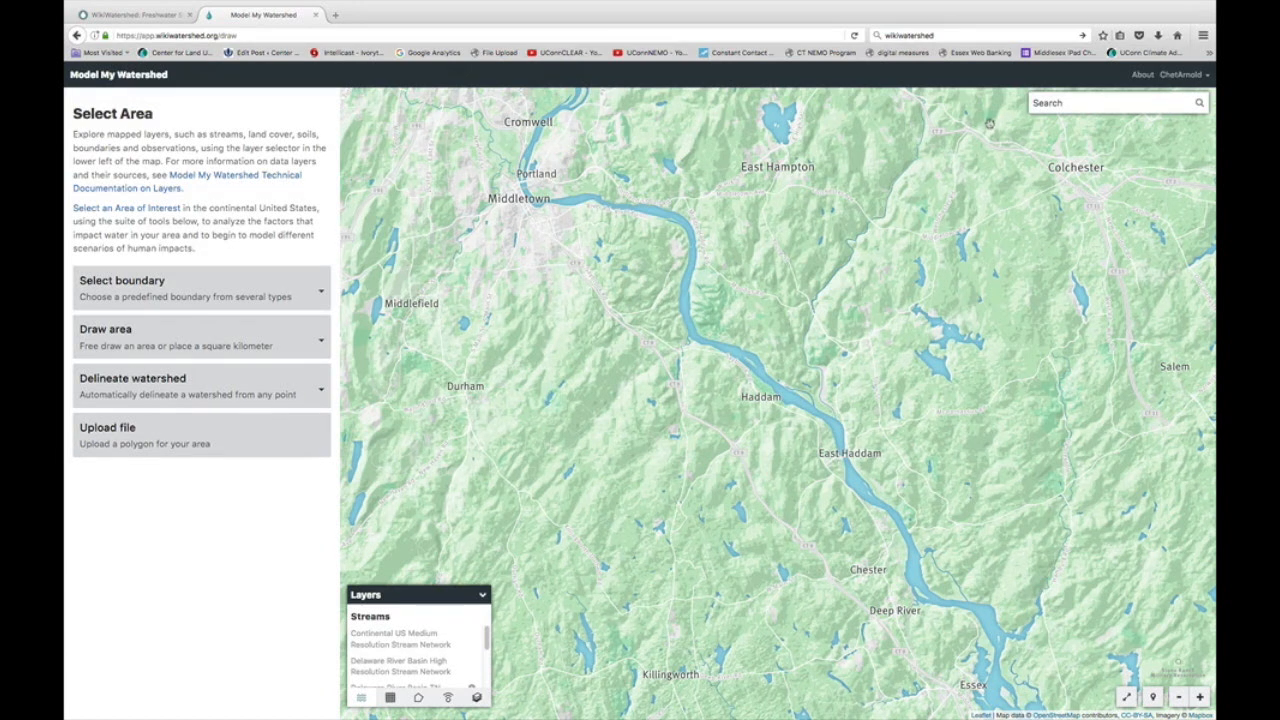
click(1071, 103)
text(New Britain)
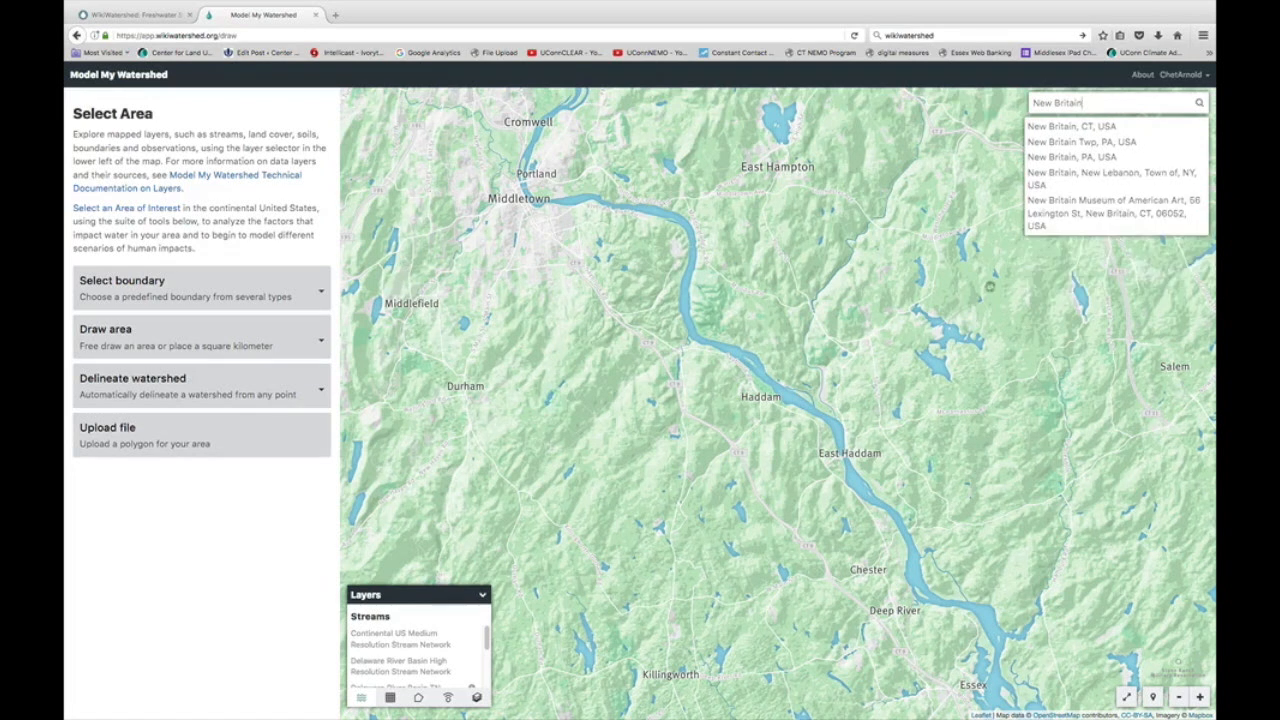
click(1088, 126)
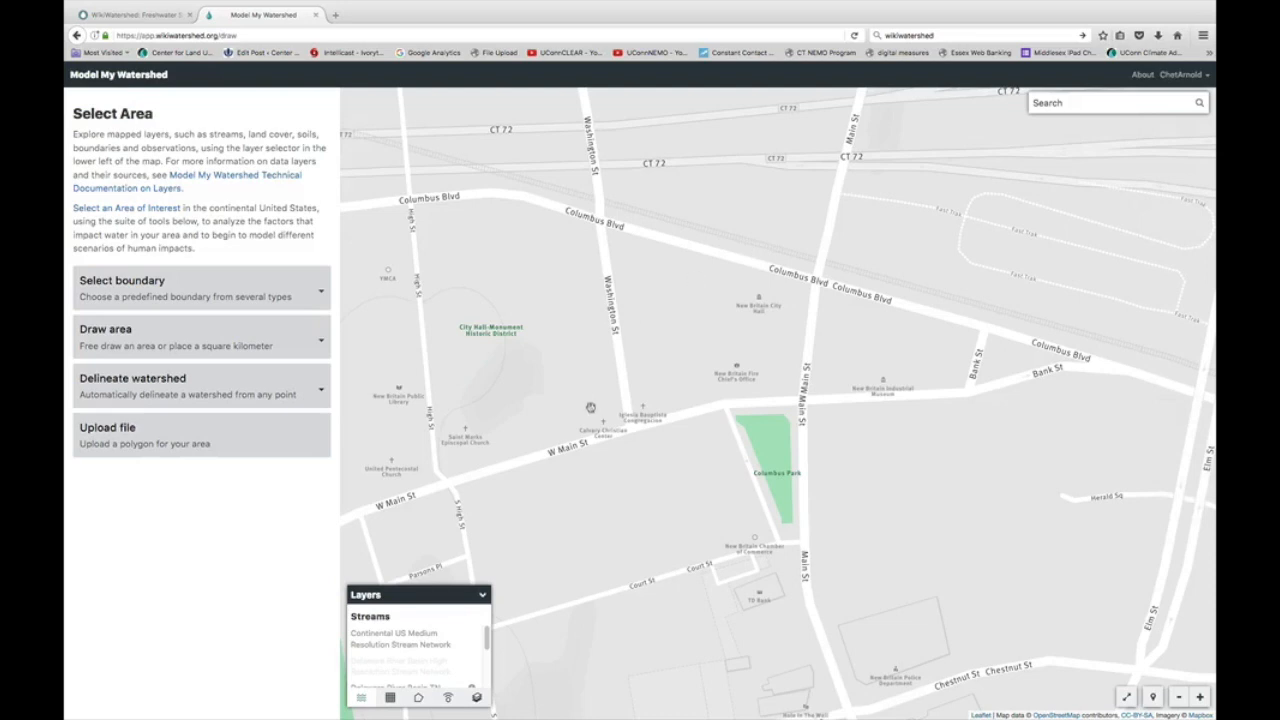
Step: Switch the basemap to Satellite, zoom out one level, and list the predefined boundary types
click(477, 696)
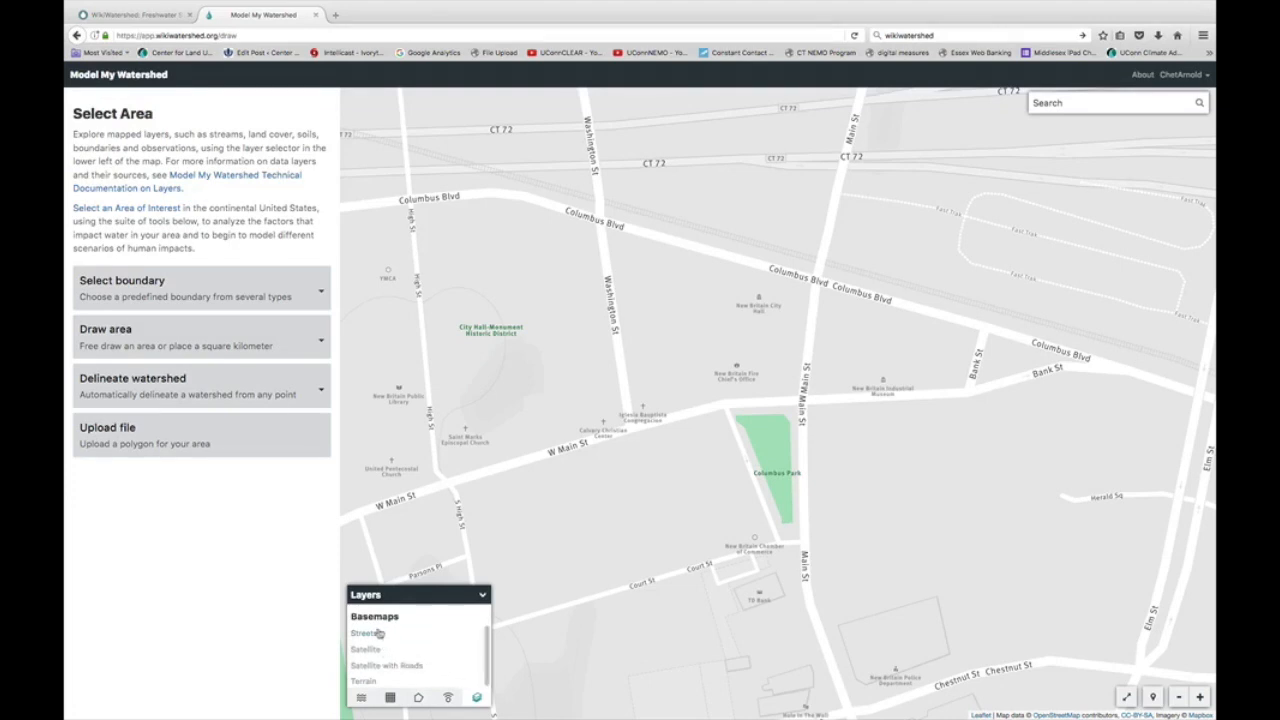
click(384, 681)
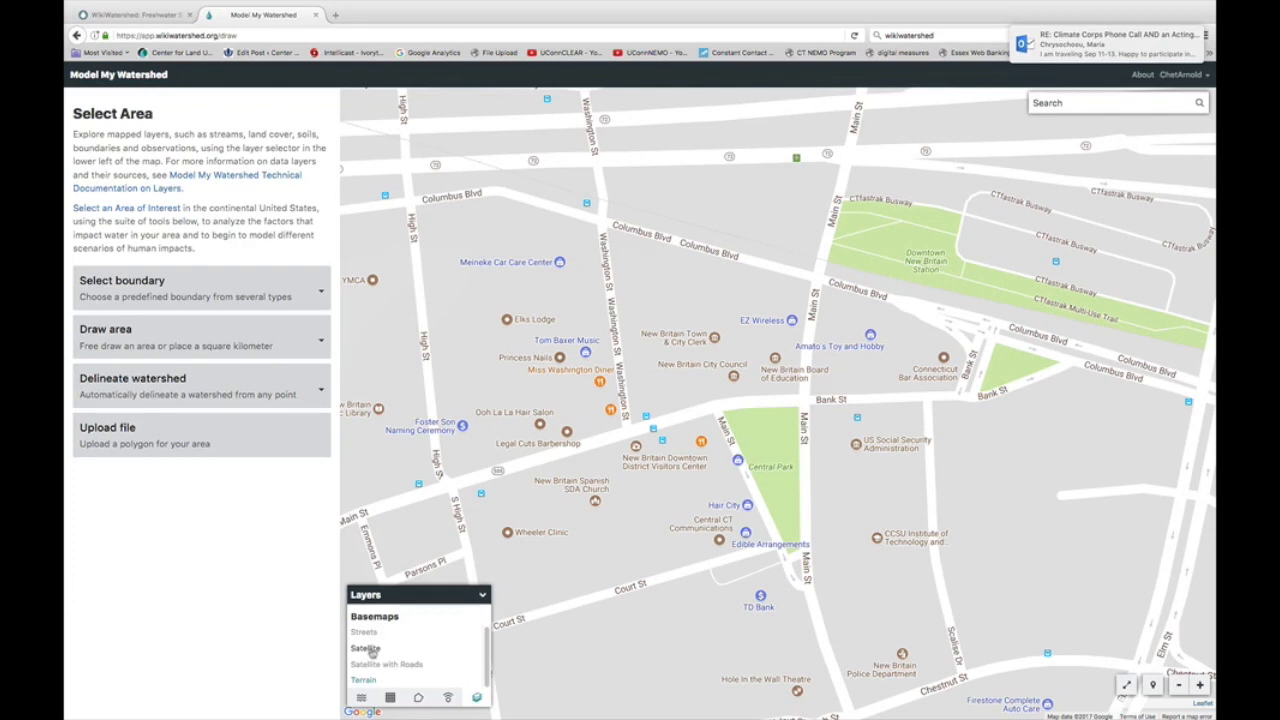
click(373, 650)
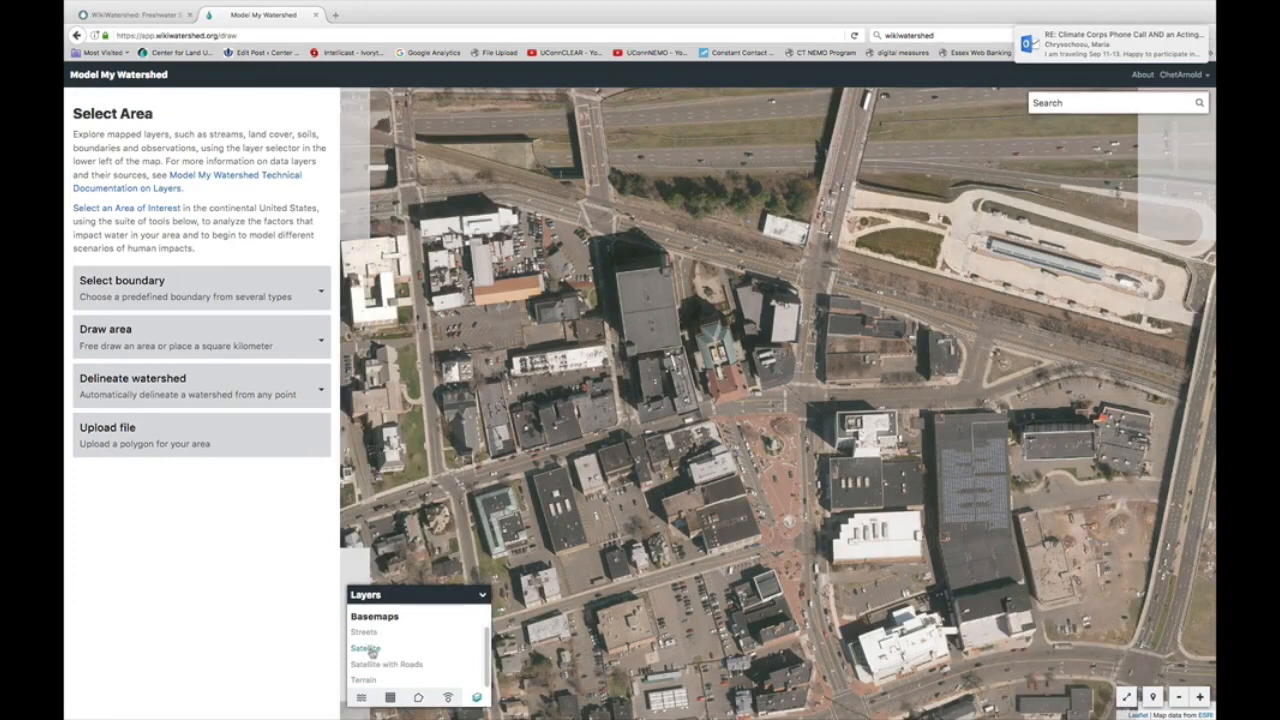
click(1178, 697)
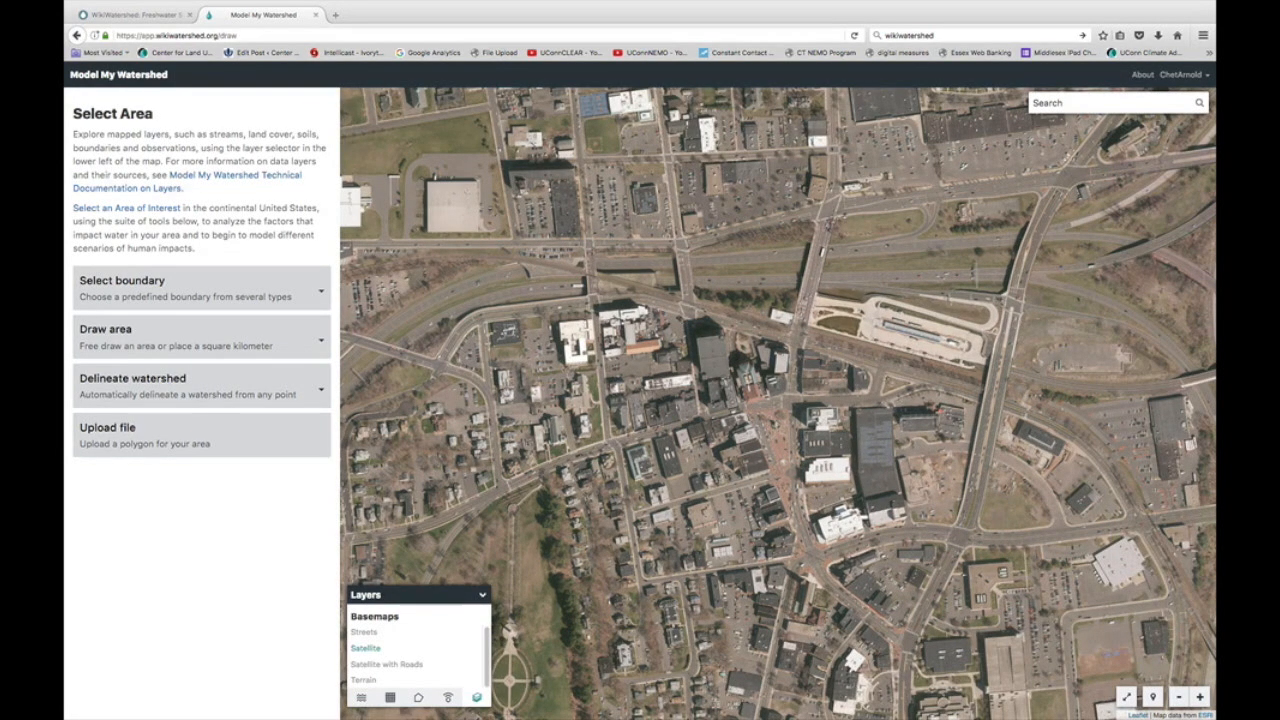
click(321, 294)
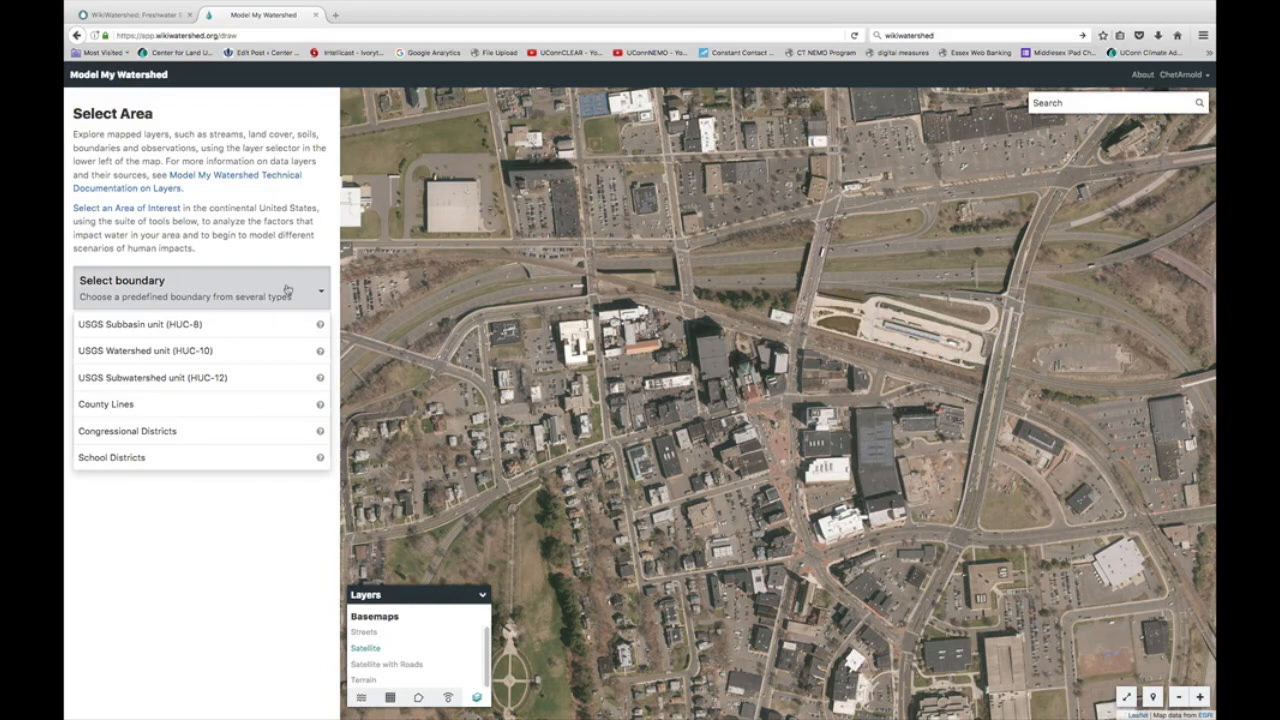
Step: Close the boundary and Draw area lists, then search the map for New Britain High School
click(293, 514)
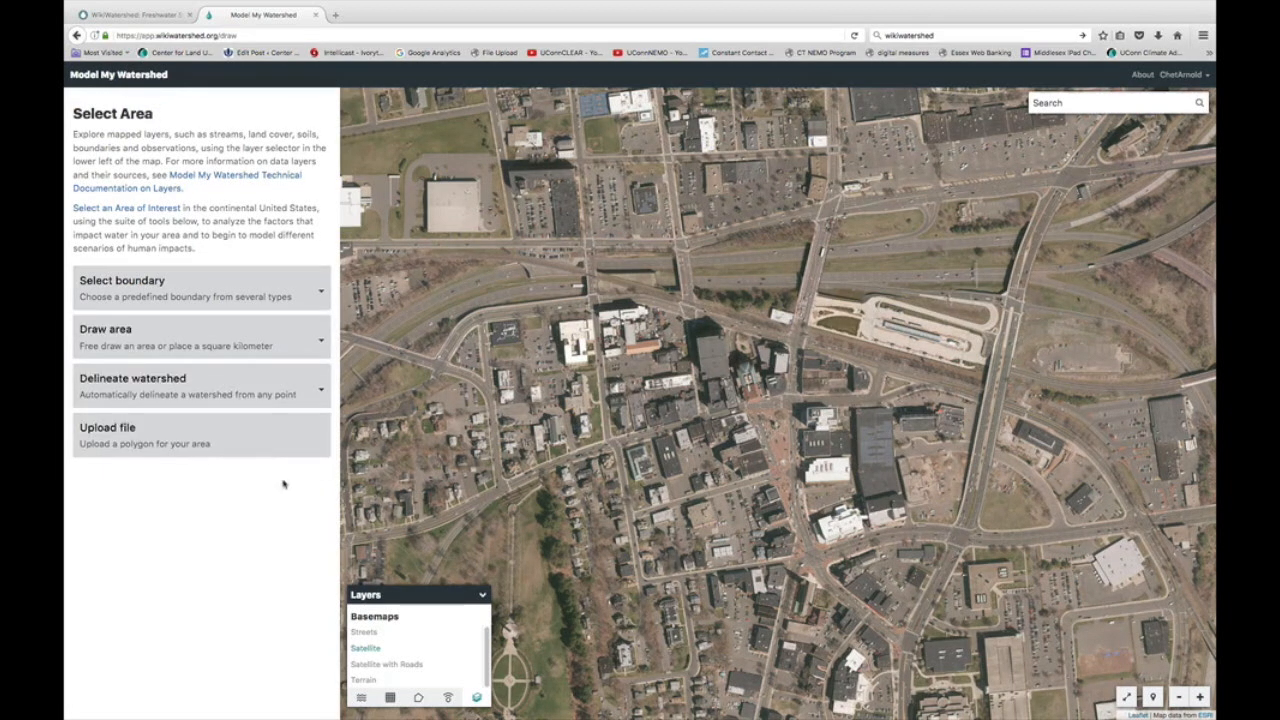
click(323, 343)
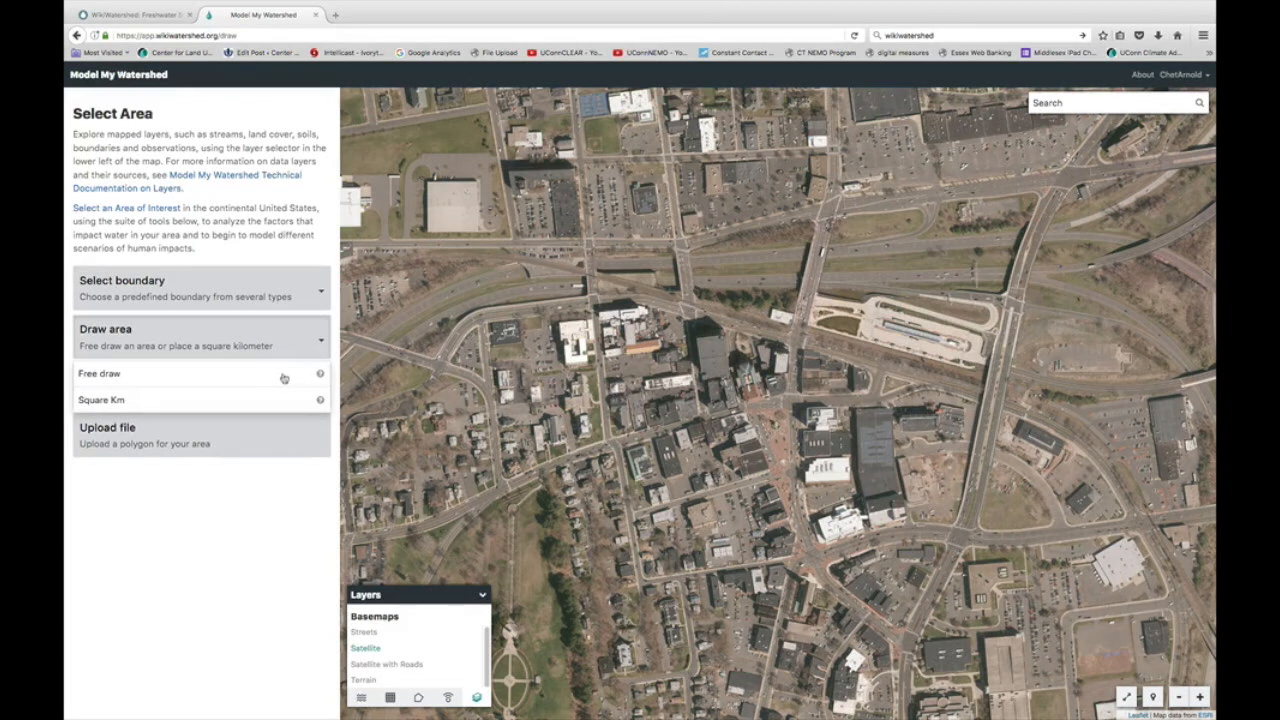
click(324, 460)
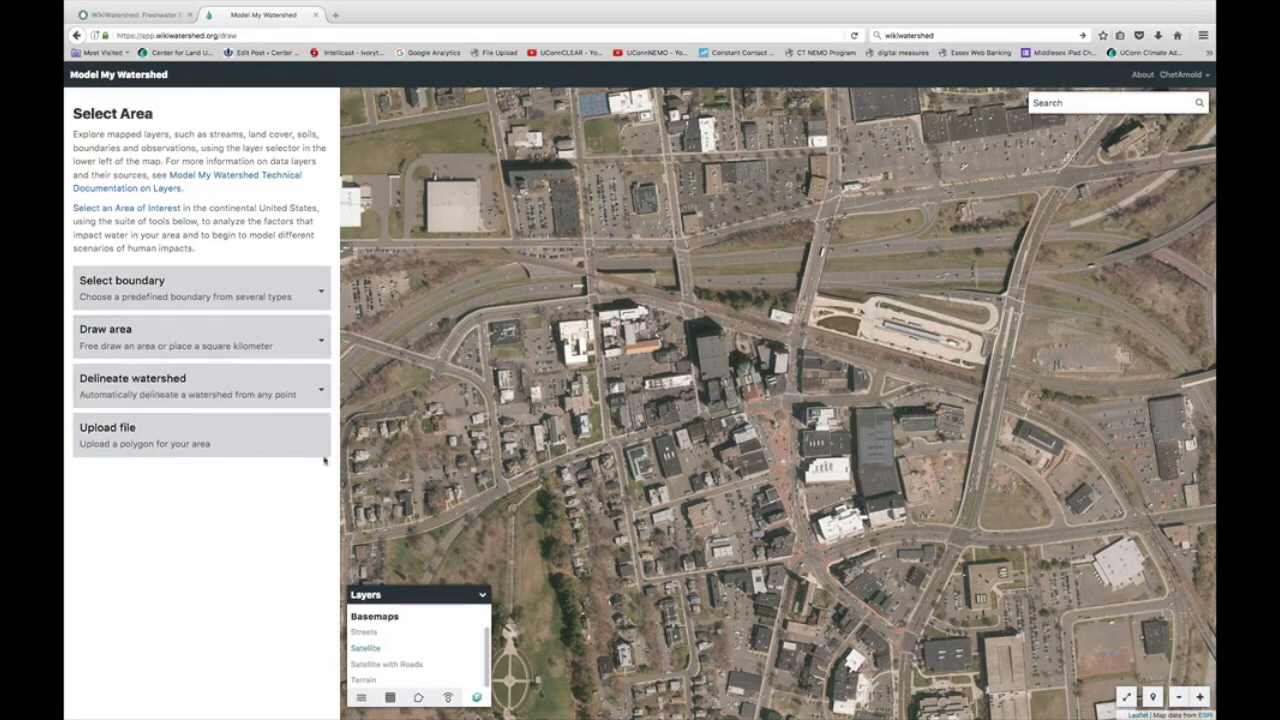
click(1069, 104)
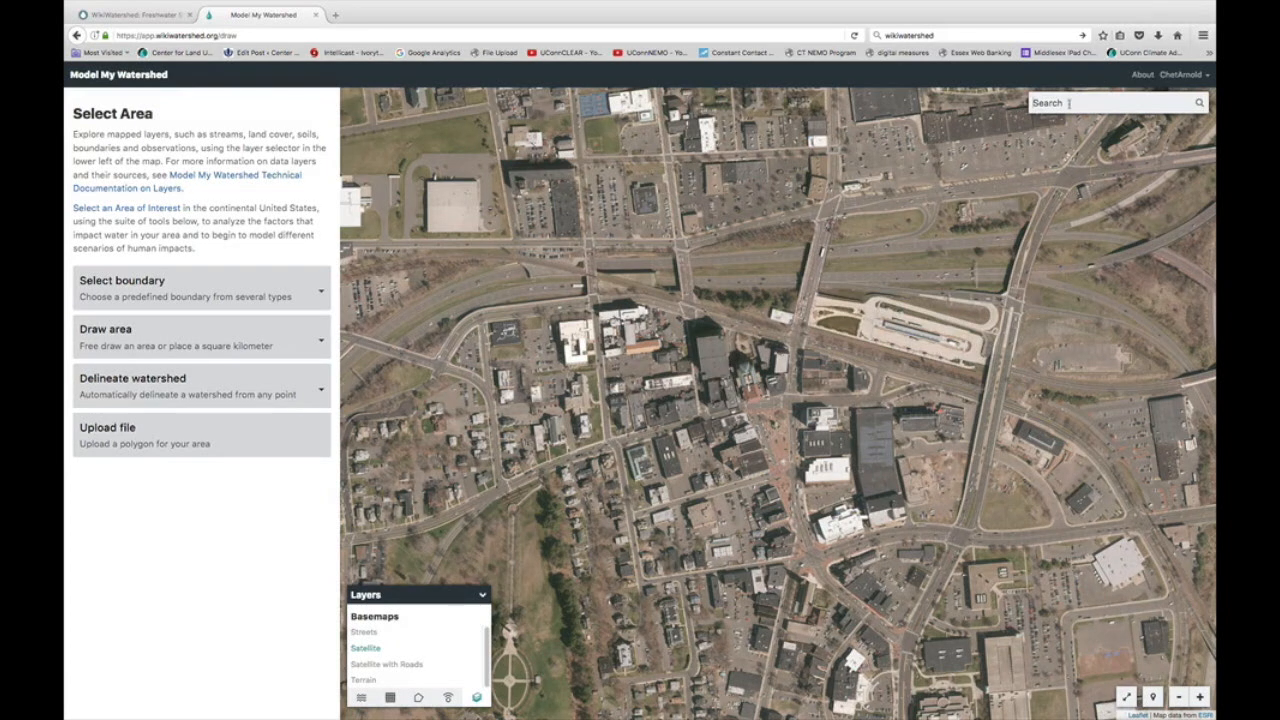
text(New Brit)
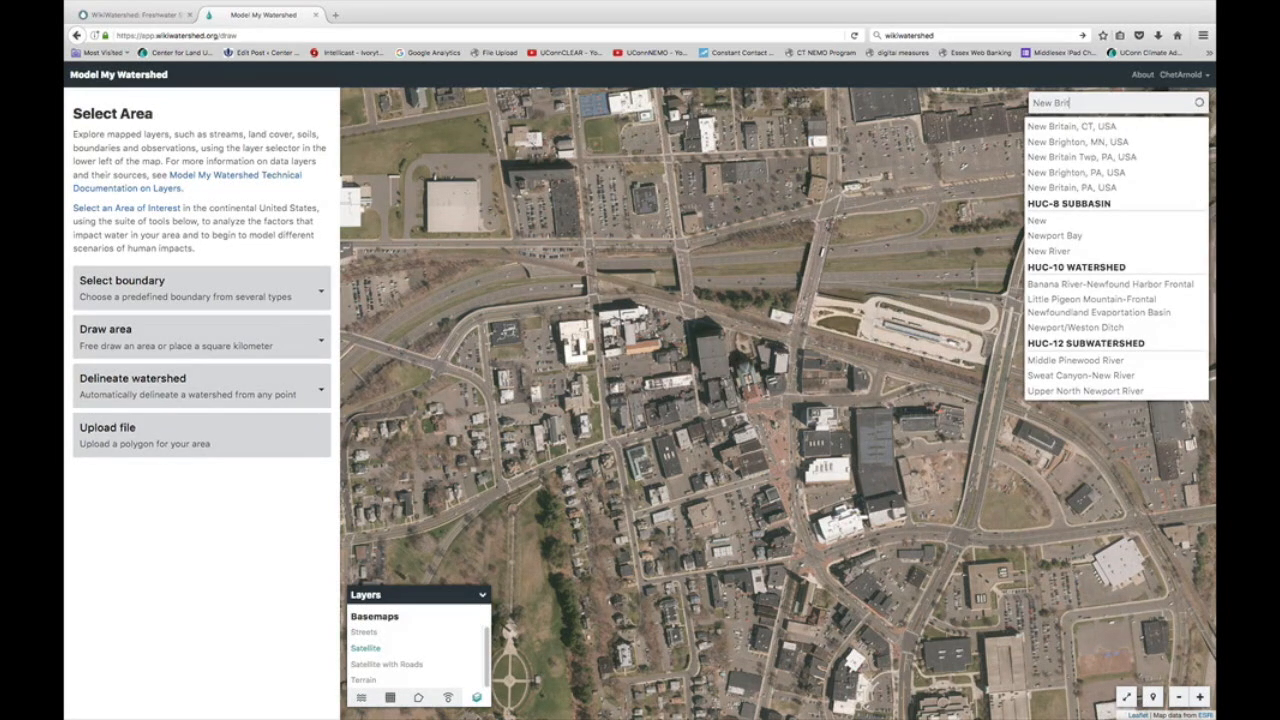
text(ain His)
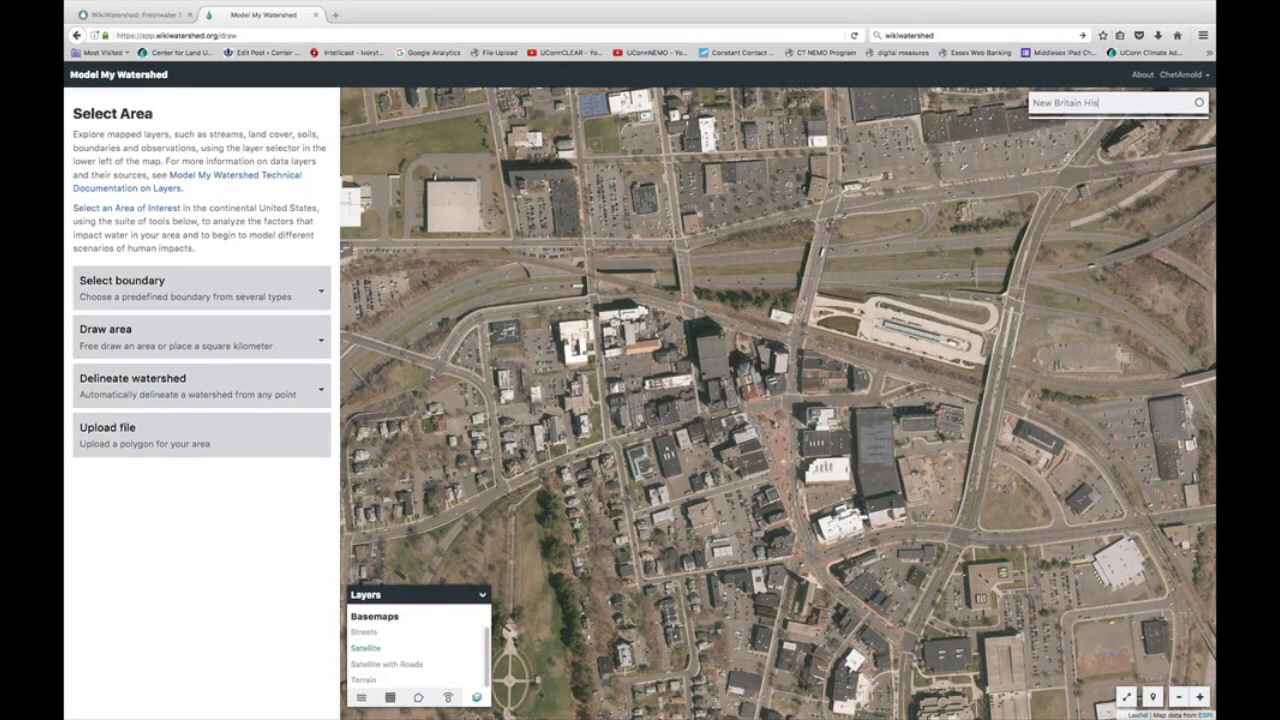
key(BackSpace)
text(gh S)
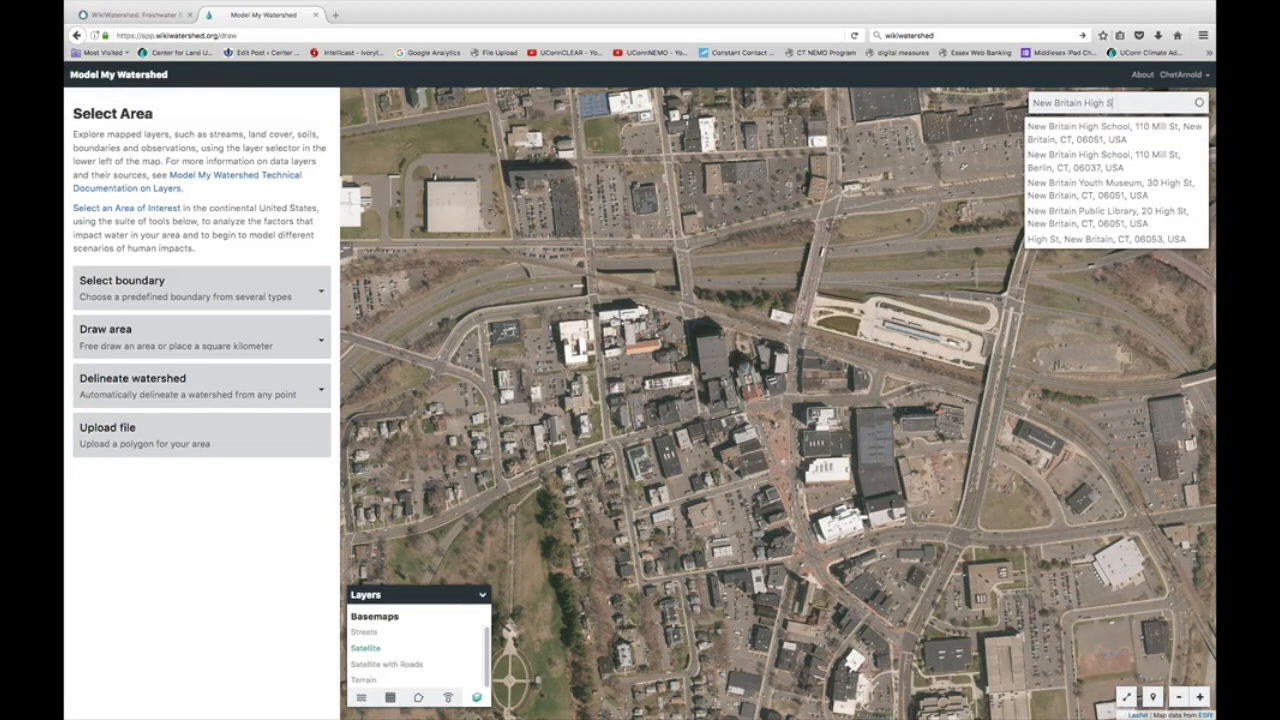
click(1160, 132)
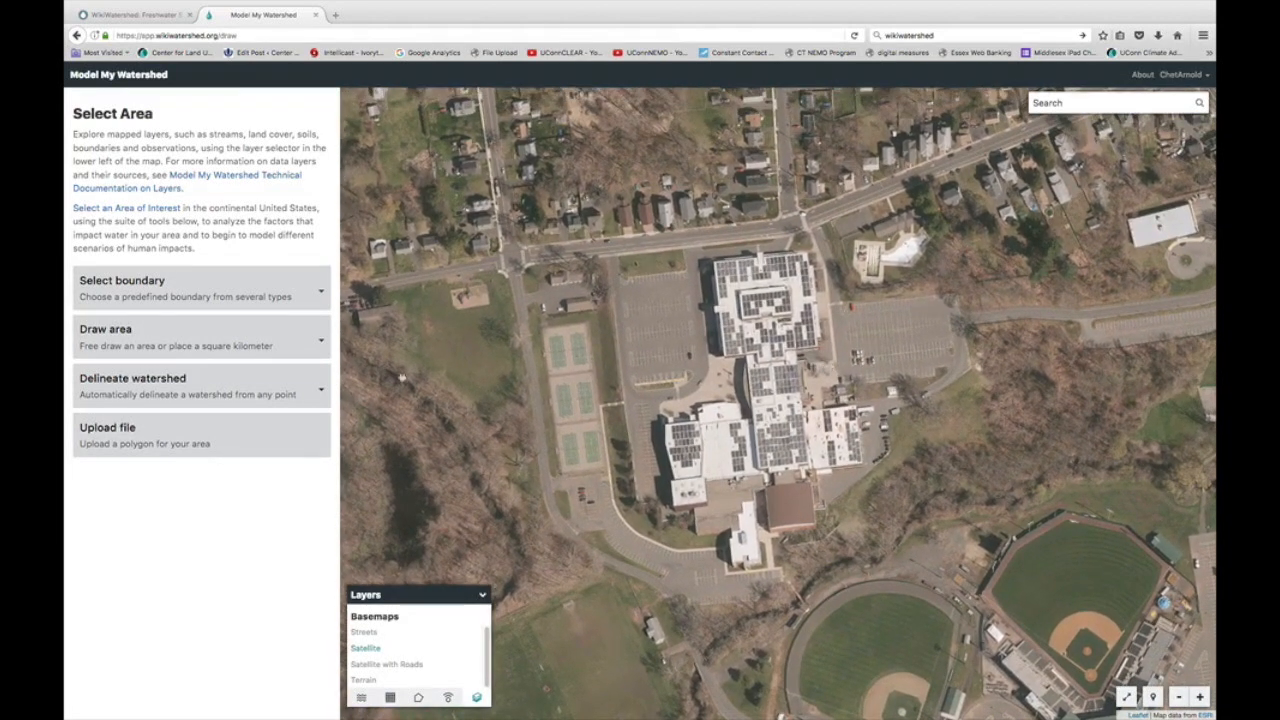
Step: Free-draw a boundary around the campus, east parking lot and tennis courts, giving a 63,646 m² area
click(323, 343)
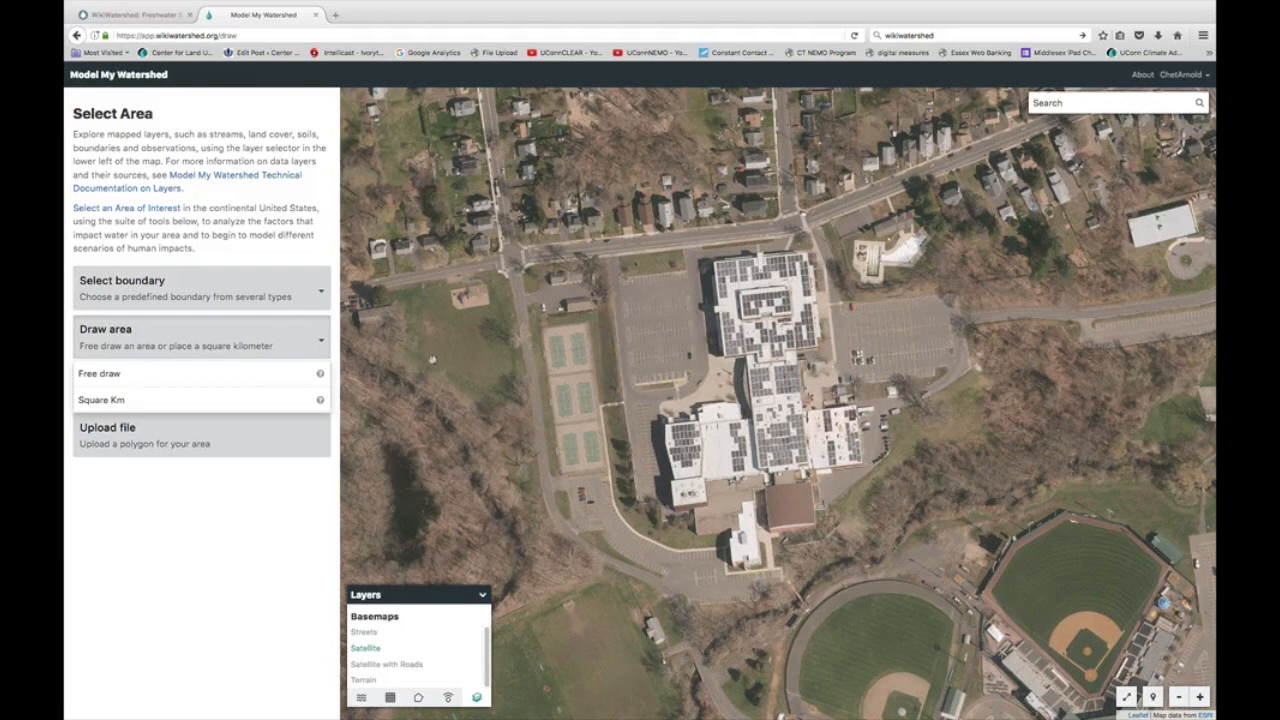
click(310, 378)
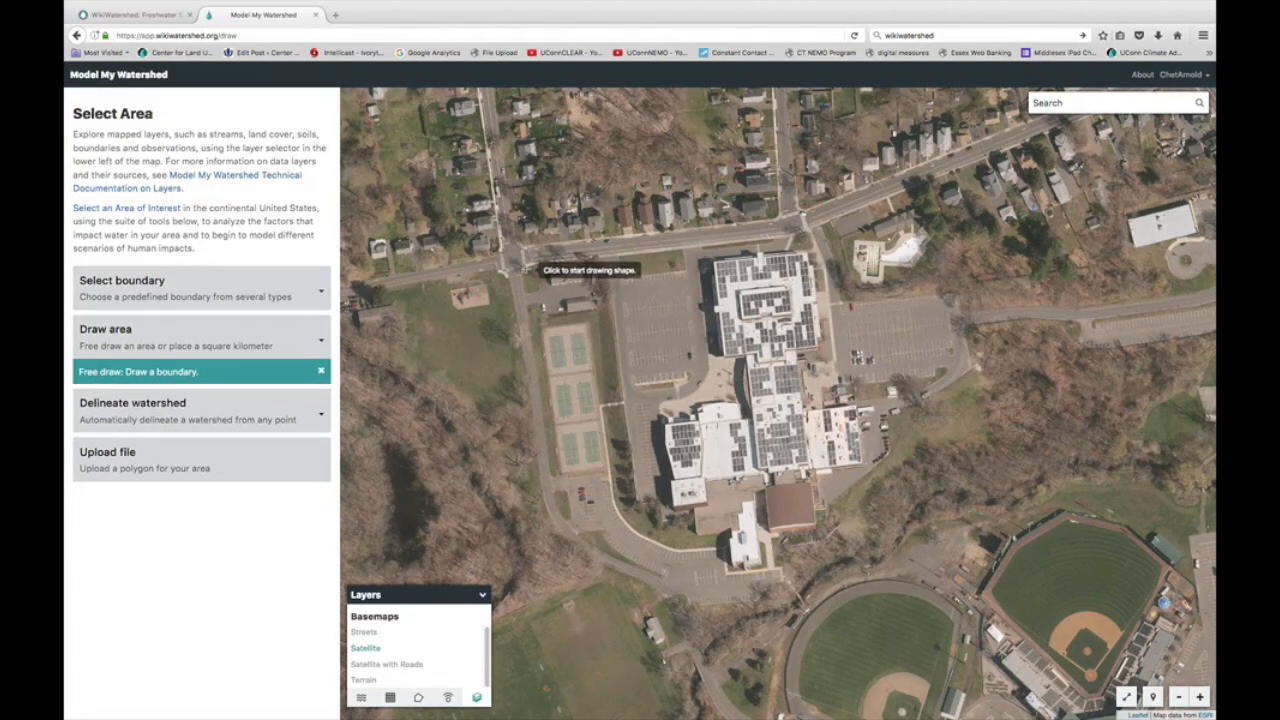
click(526, 268)
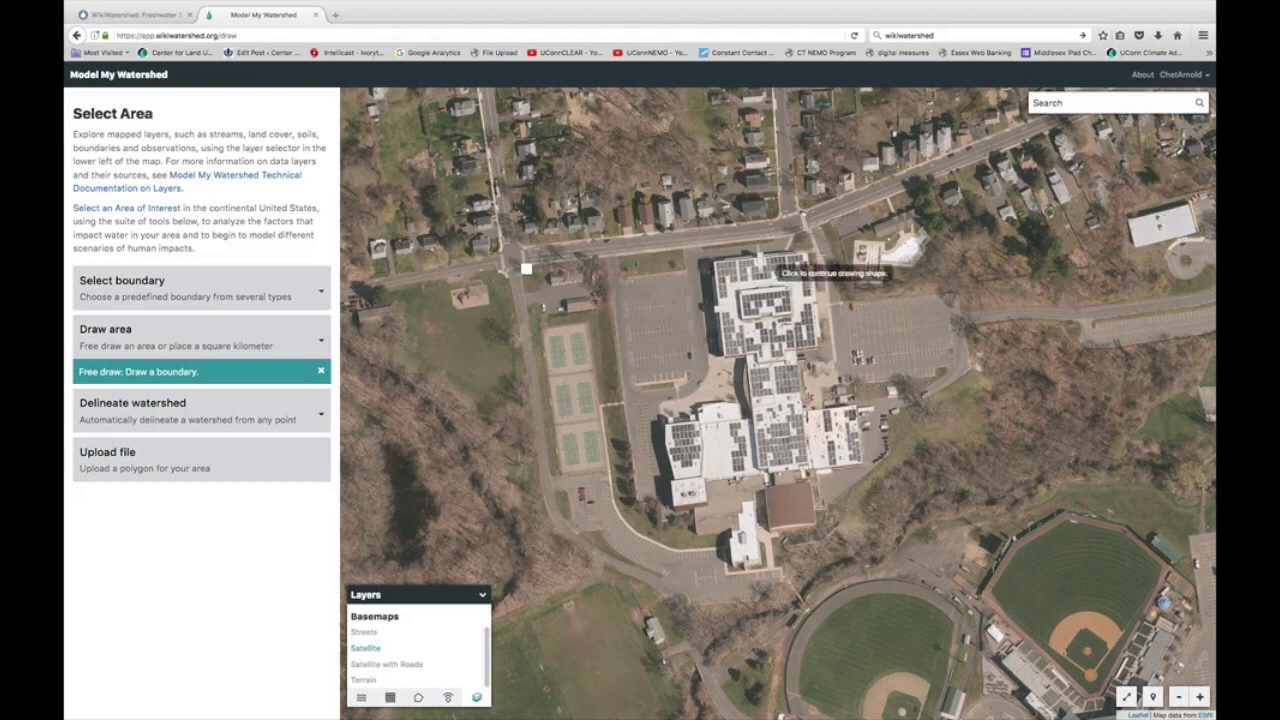
click(806, 228)
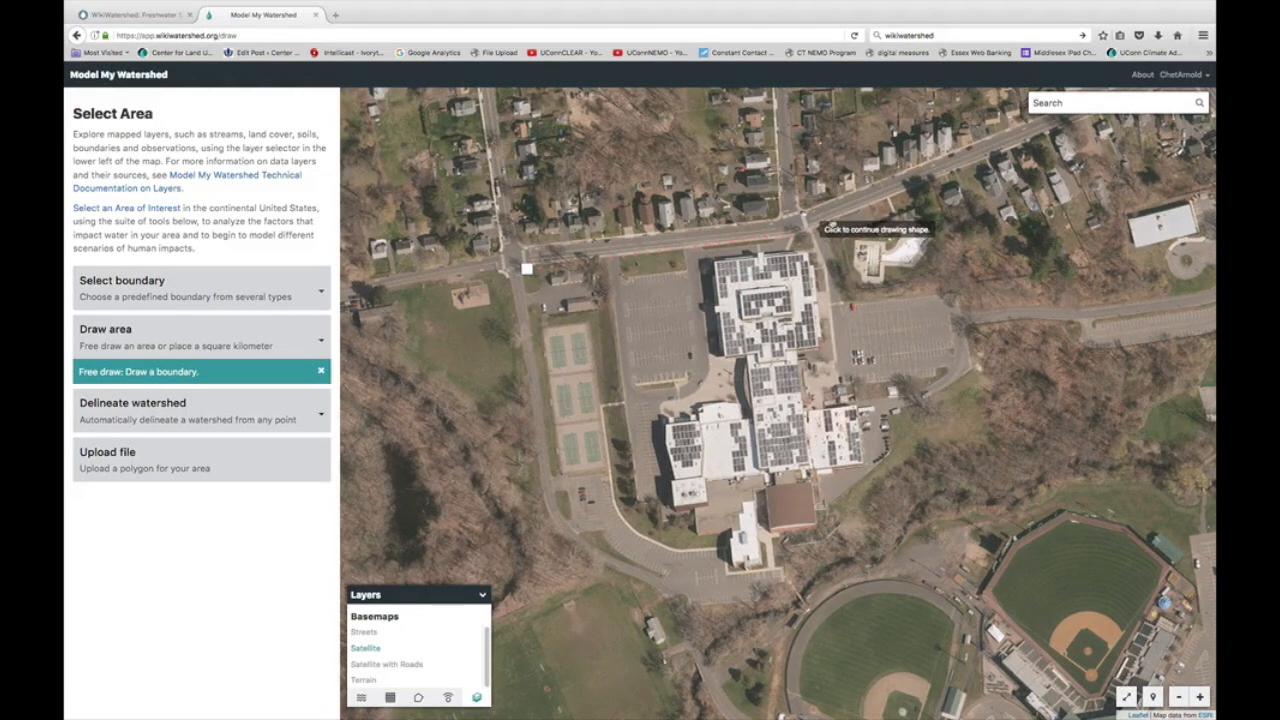
click(890, 202)
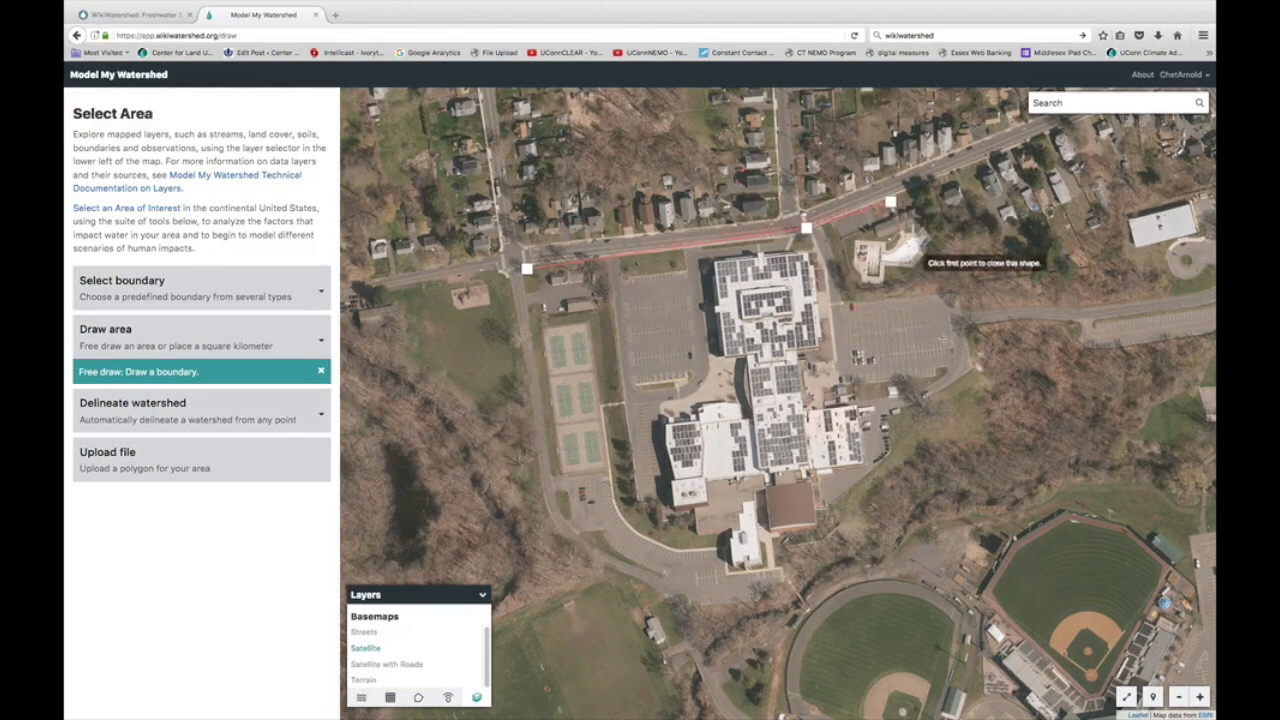
click(959, 370)
click(886, 448)
click(781, 580)
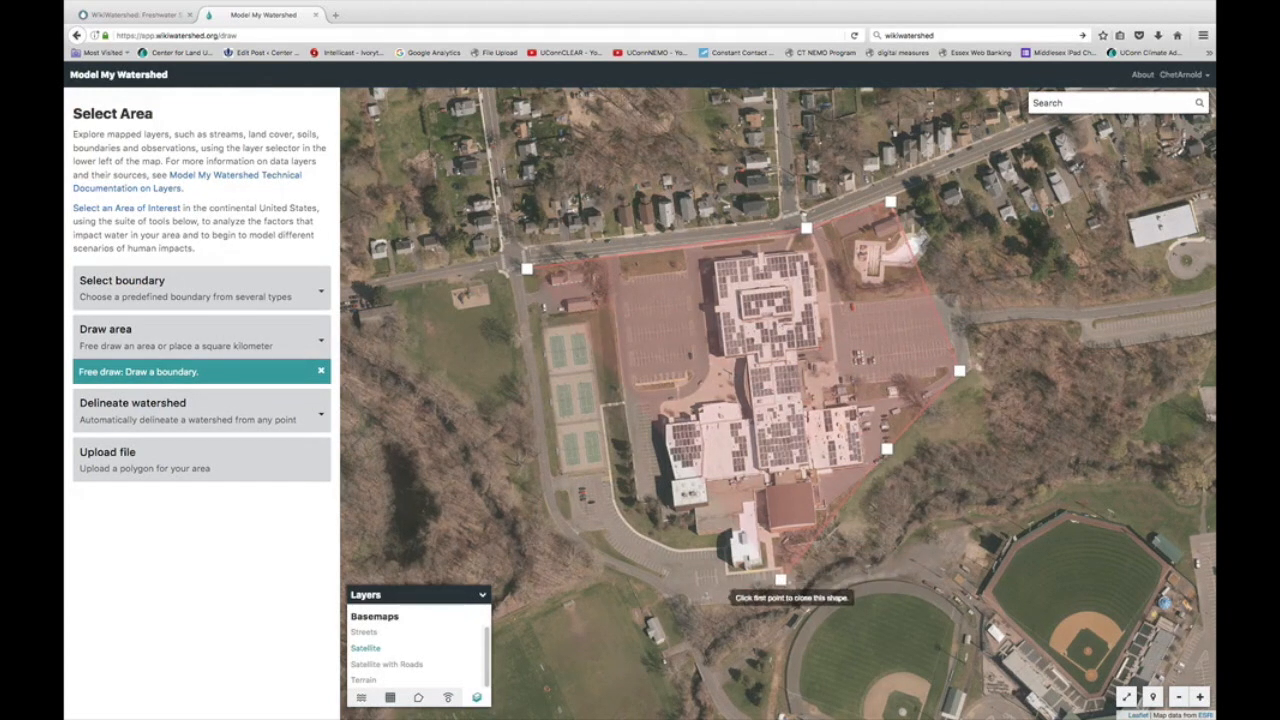
click(706, 596)
click(574, 540)
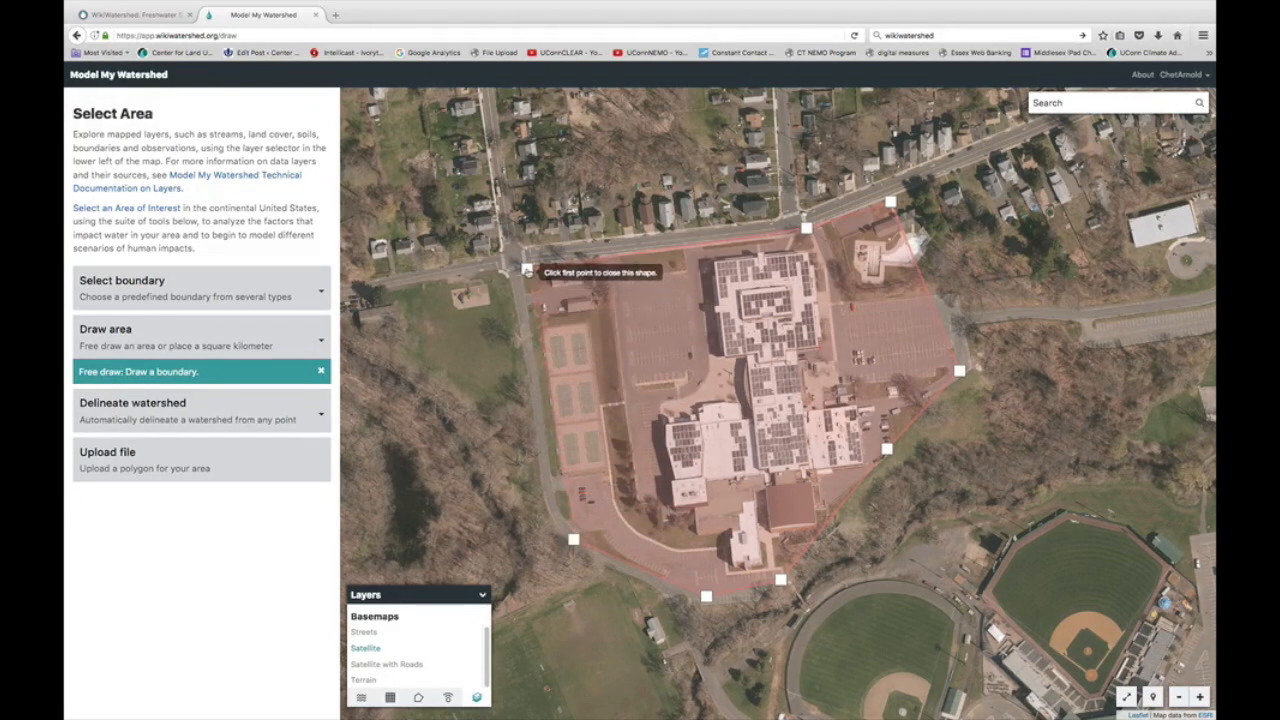
click(529, 268)
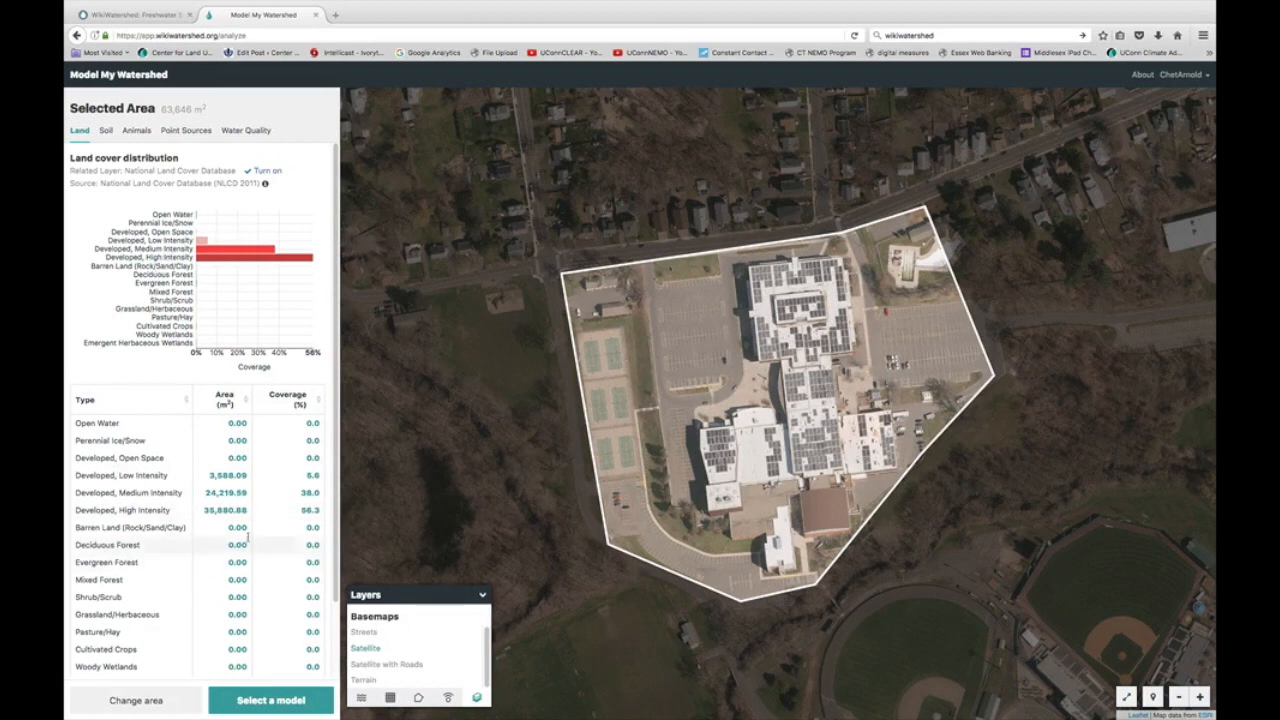
Step: After reviewing the land cover, show the area's soil groups (70.4% group D)
click(106, 135)
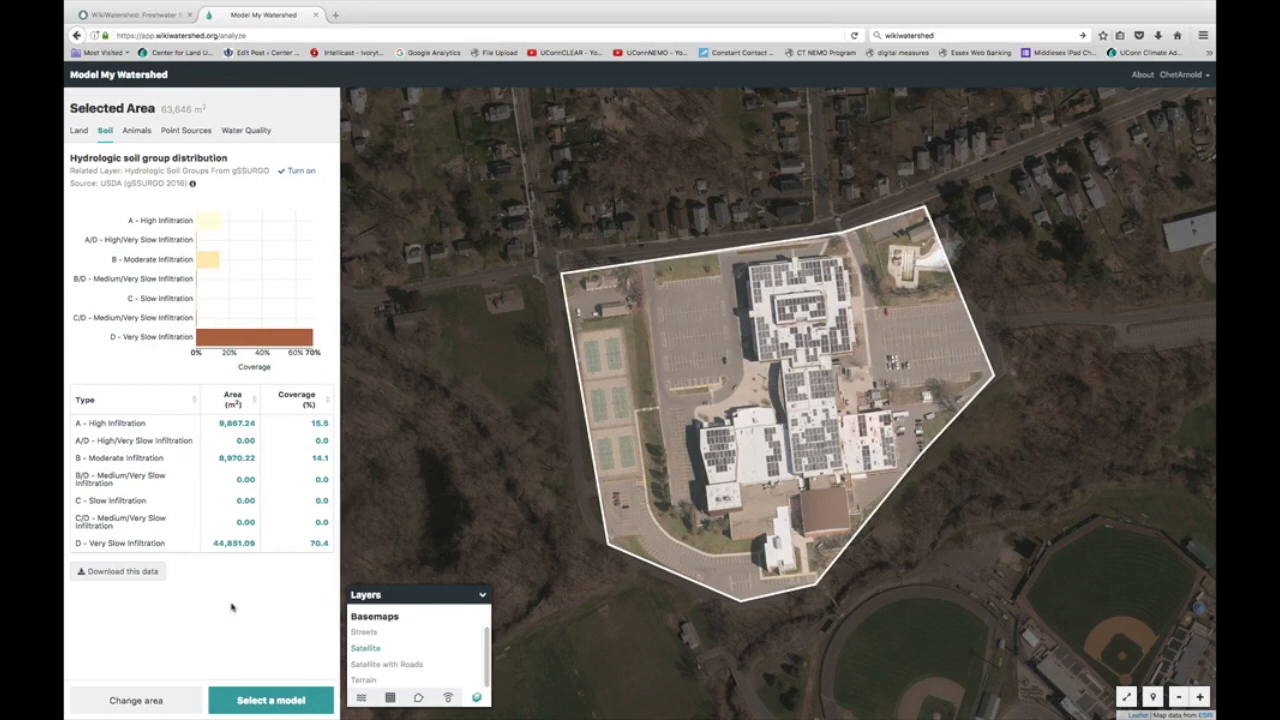
Step: Run the Site Storm Model and read the chart values: runoff 1.435 cm, infiltration 0.998 cm at 2.50 cm rain
click(260, 704)
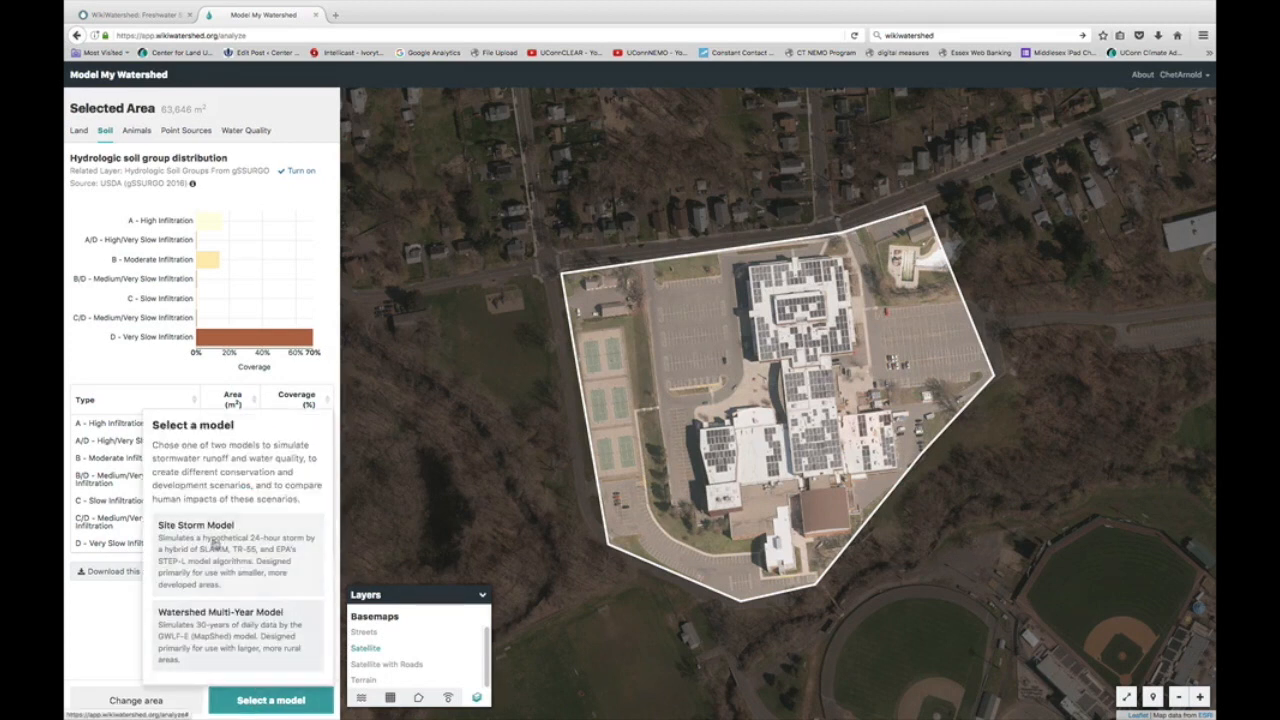
click(214, 543)
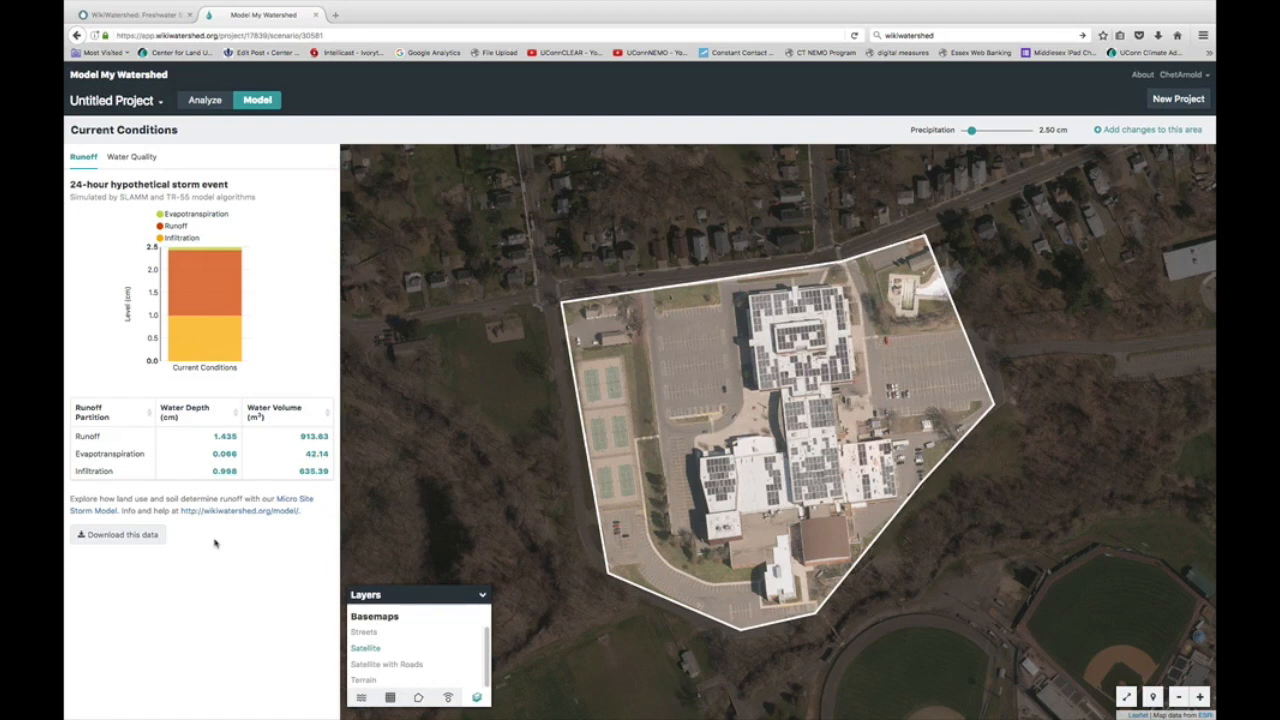
mouse_move(243, 357)
mouse_move(206, 343)
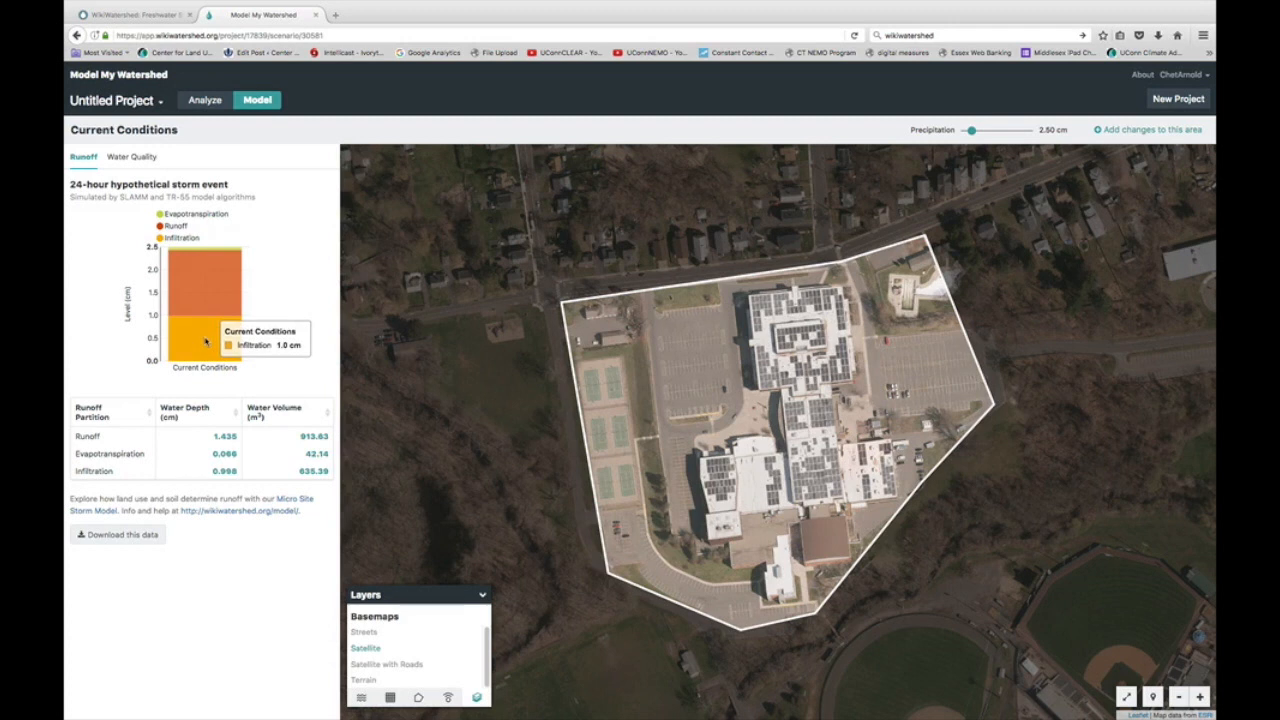
mouse_move(204, 310)
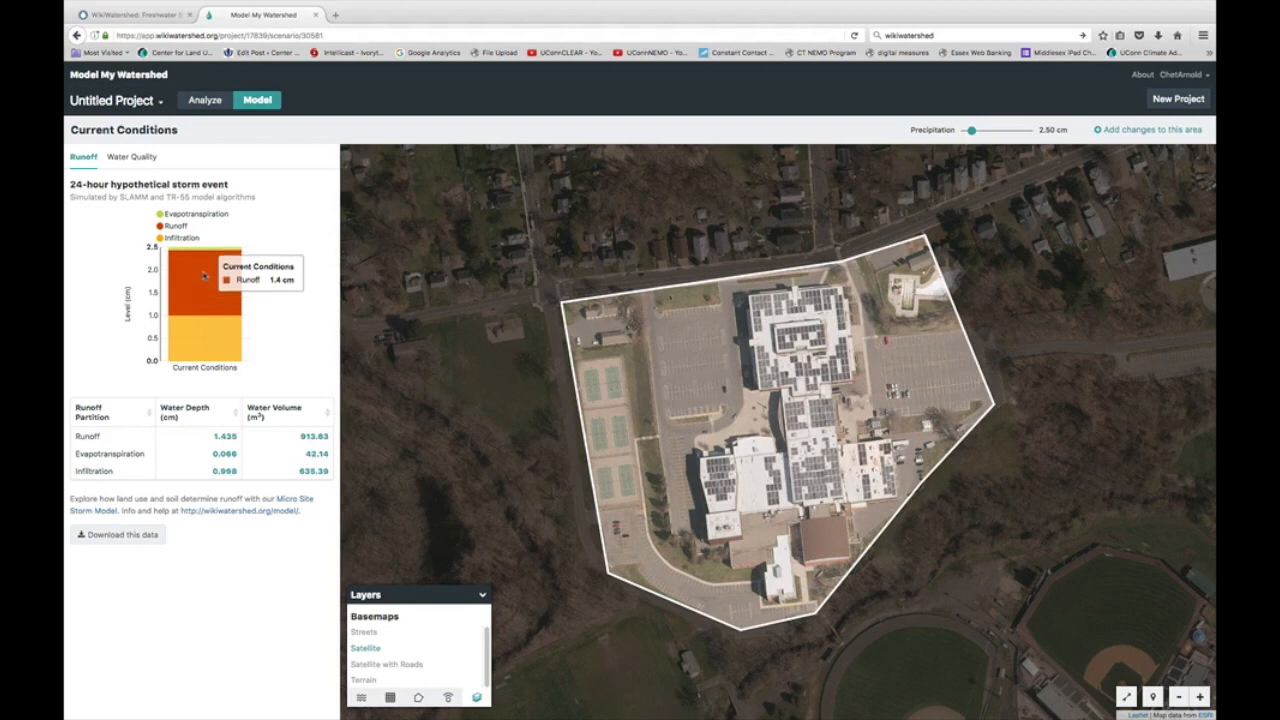
mouse_move(226, 251)
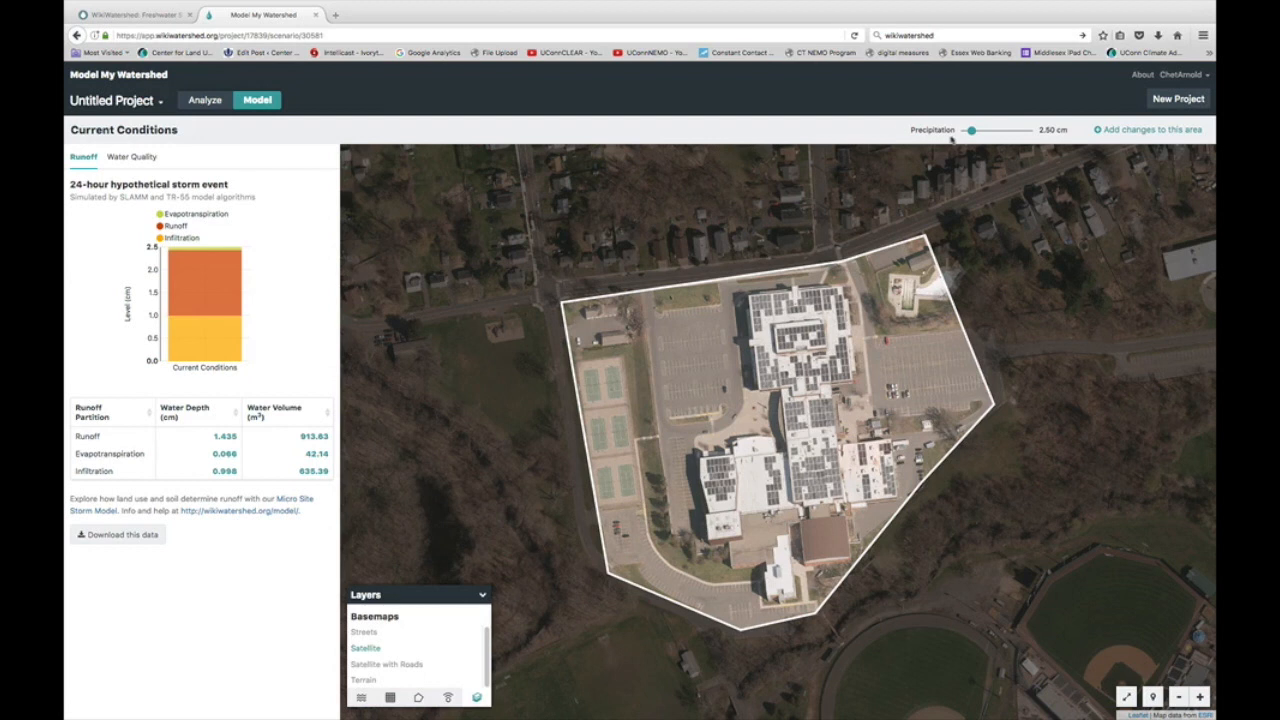
Step: Raise precipitation to 8.25 cm, then add a New Scenario with changes to this area
drag(970, 131, 987, 134)
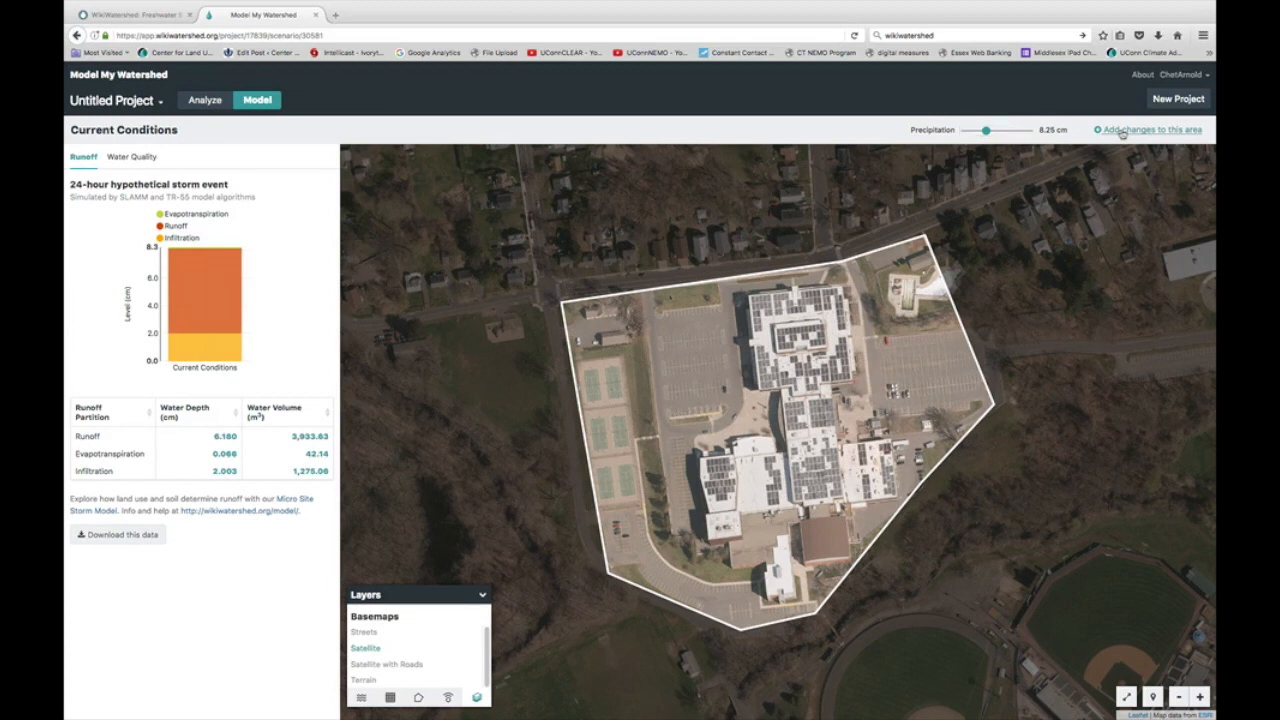
click(1122, 133)
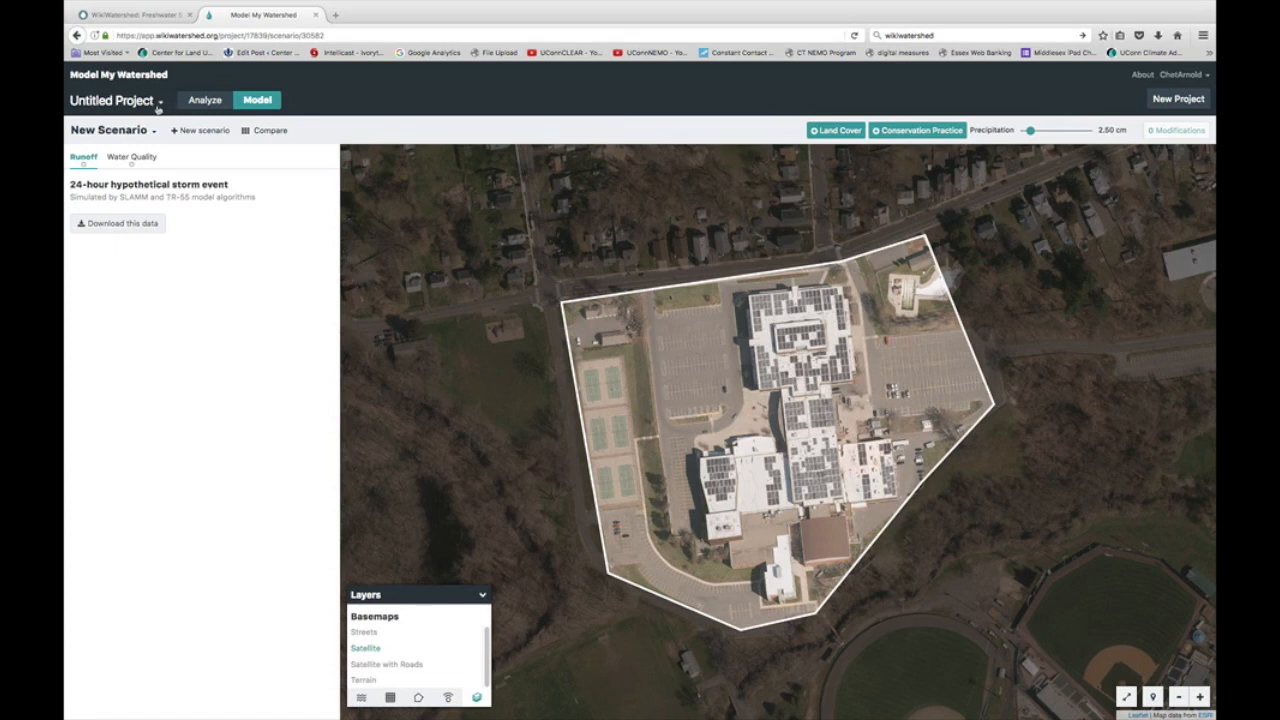
Step: Rename the Untitled Project to 'New Britain HS' and save the name
click(160, 104)
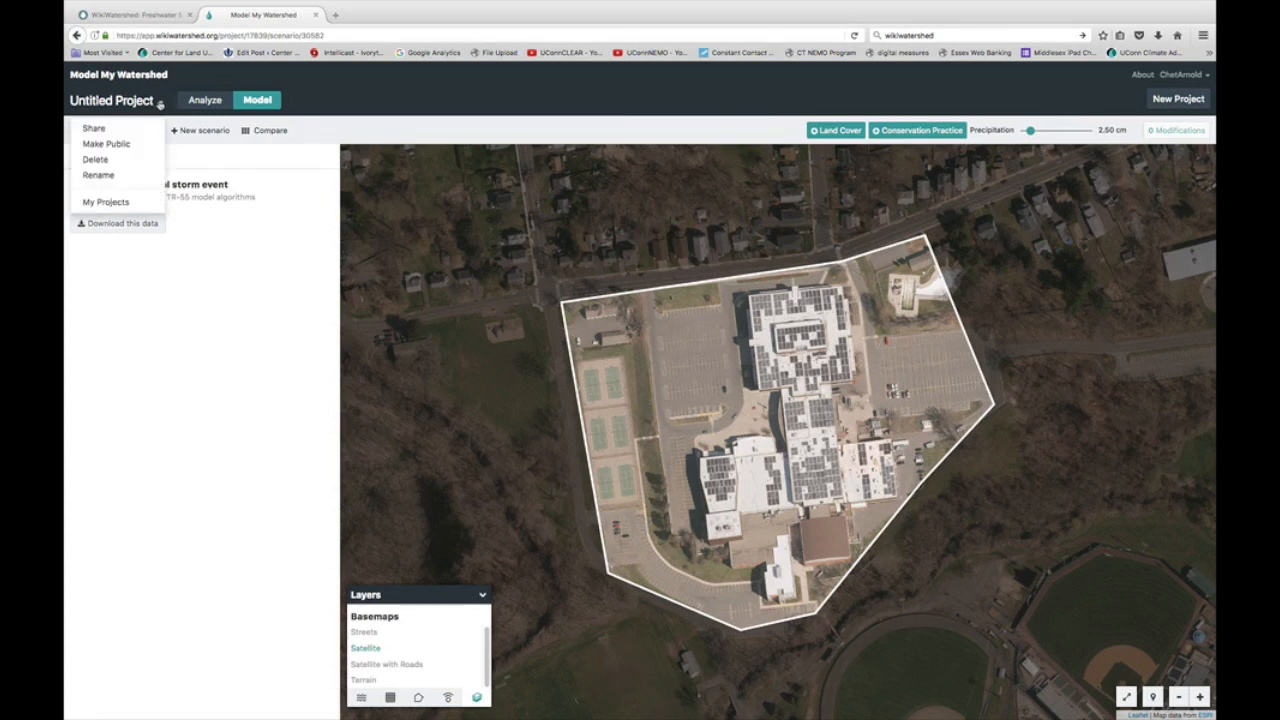
click(114, 175)
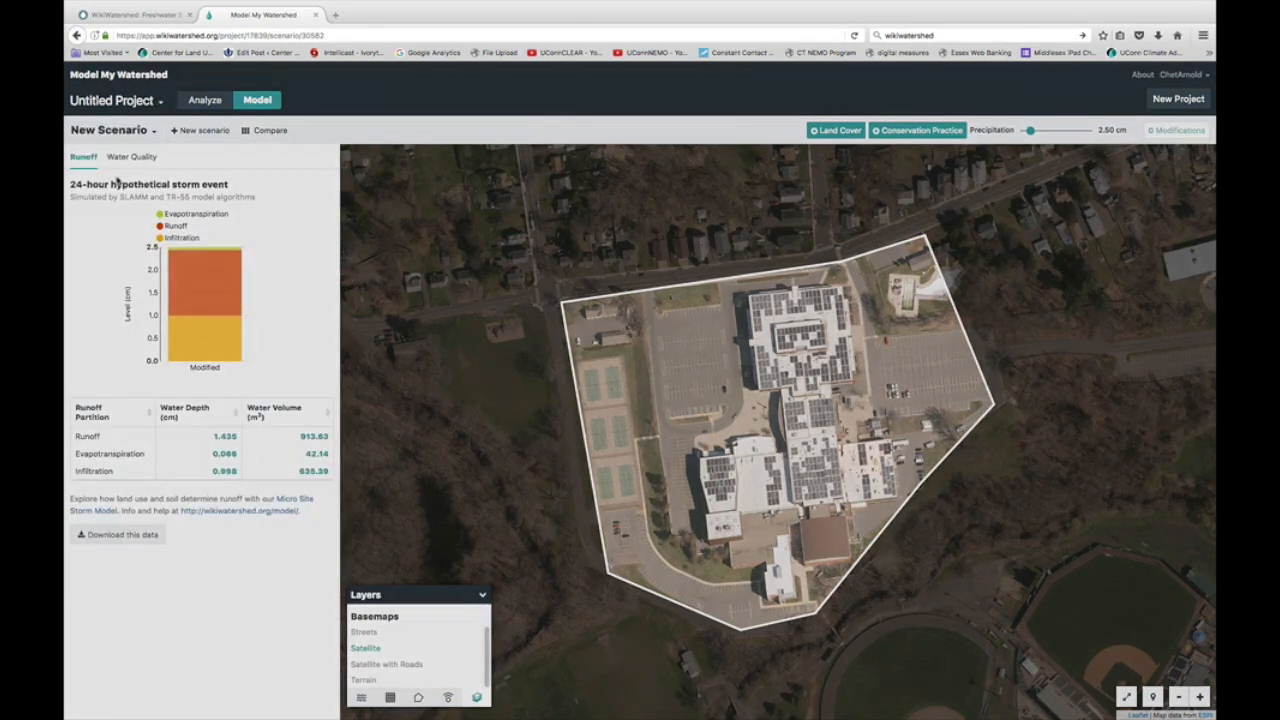
text(Ne)
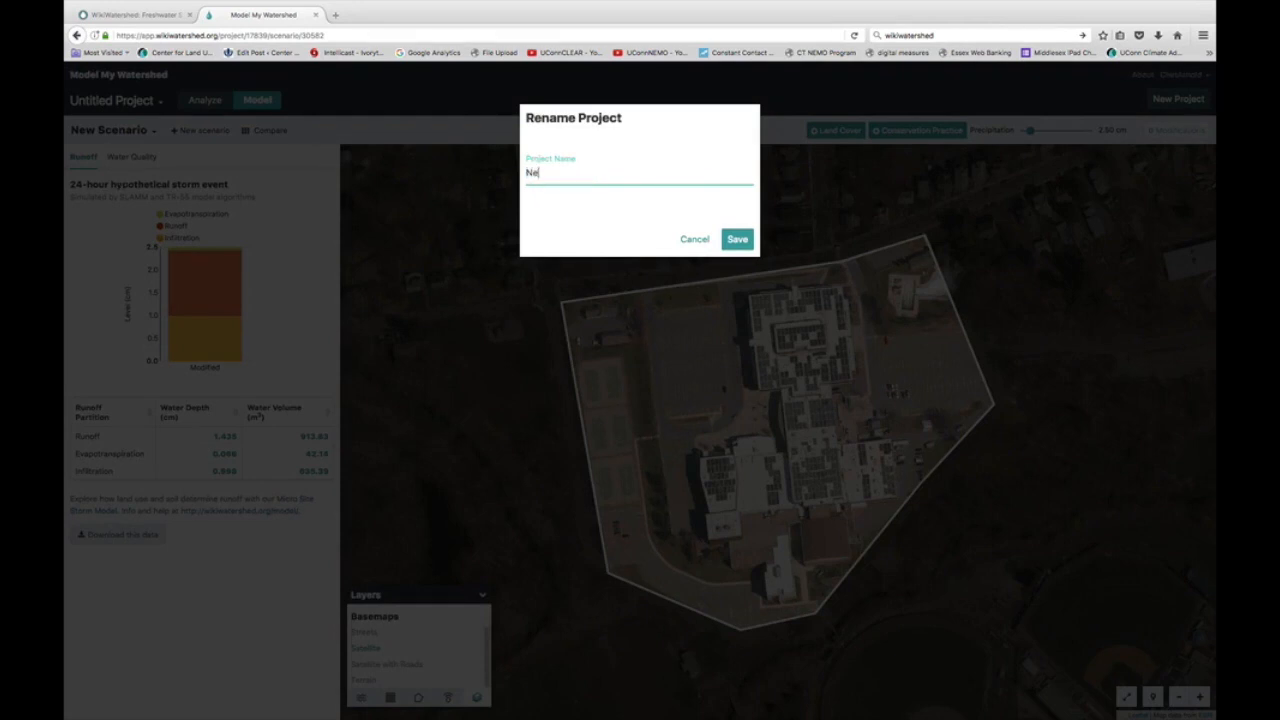
text(w Britain HS)
click(743, 243)
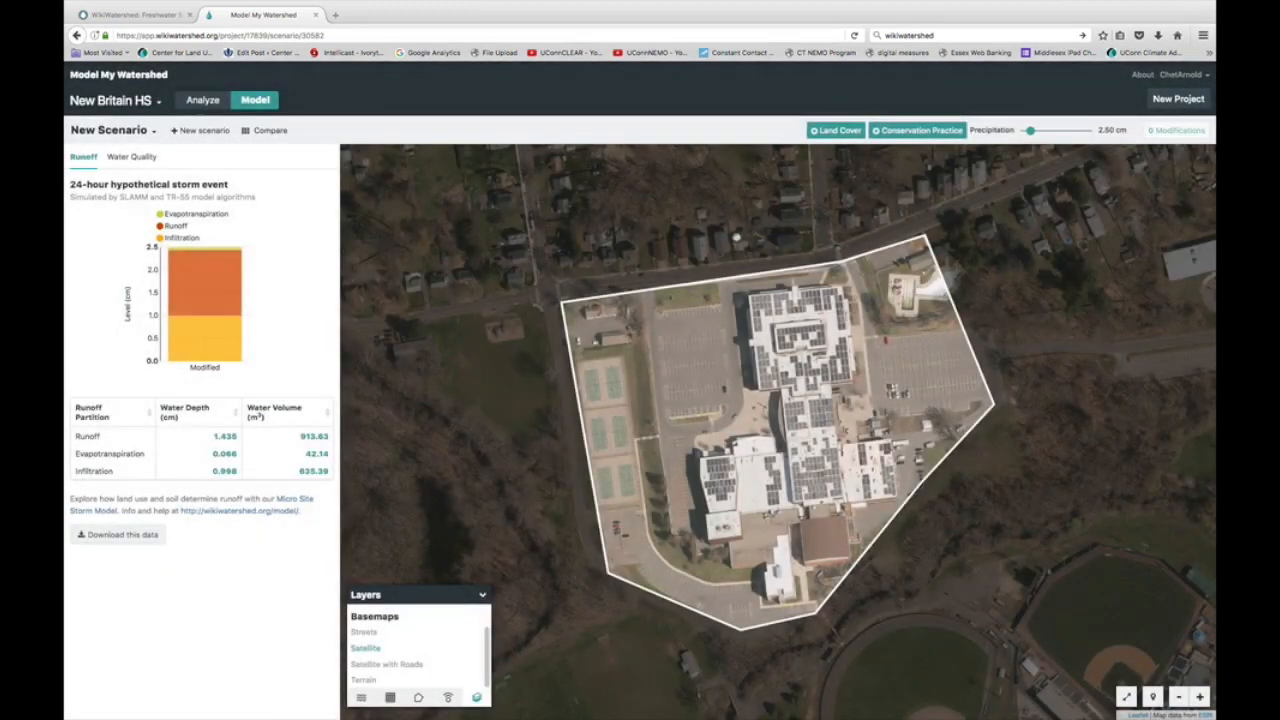
Step: Rename 'New Scenario' to 'LID Makeover' through its options menu and save the name
click(154, 133)
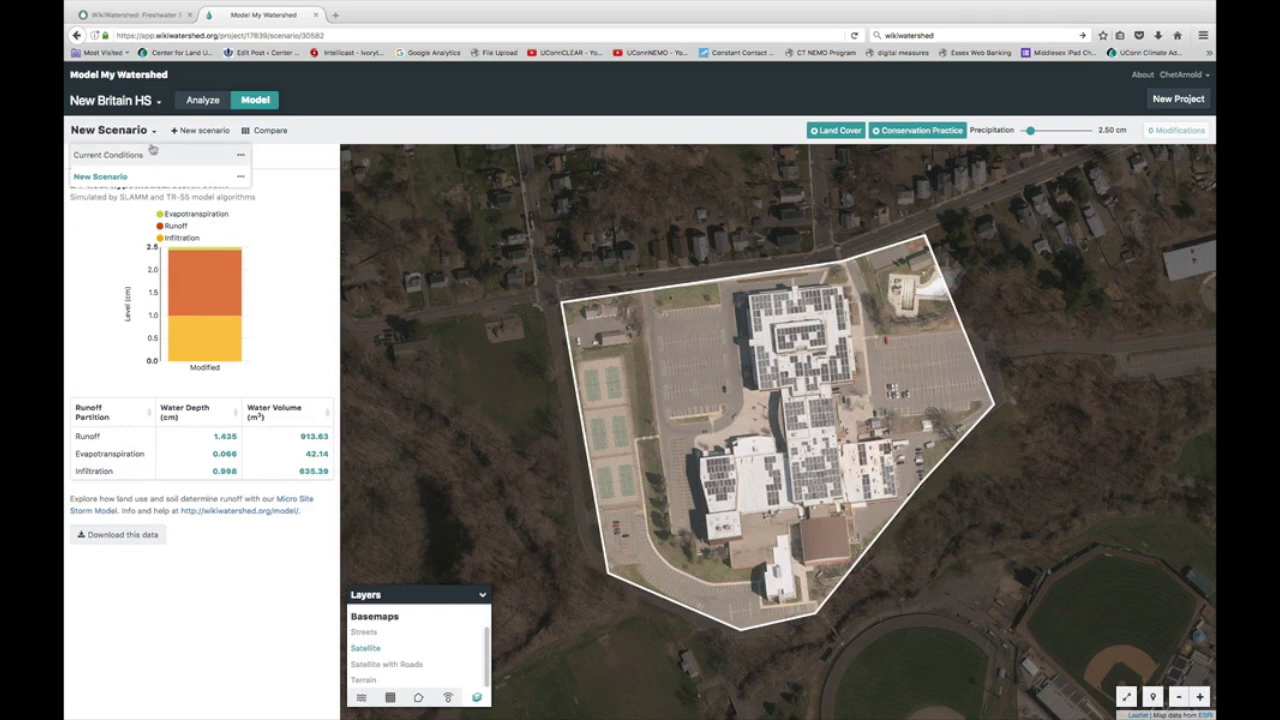
click(240, 176)
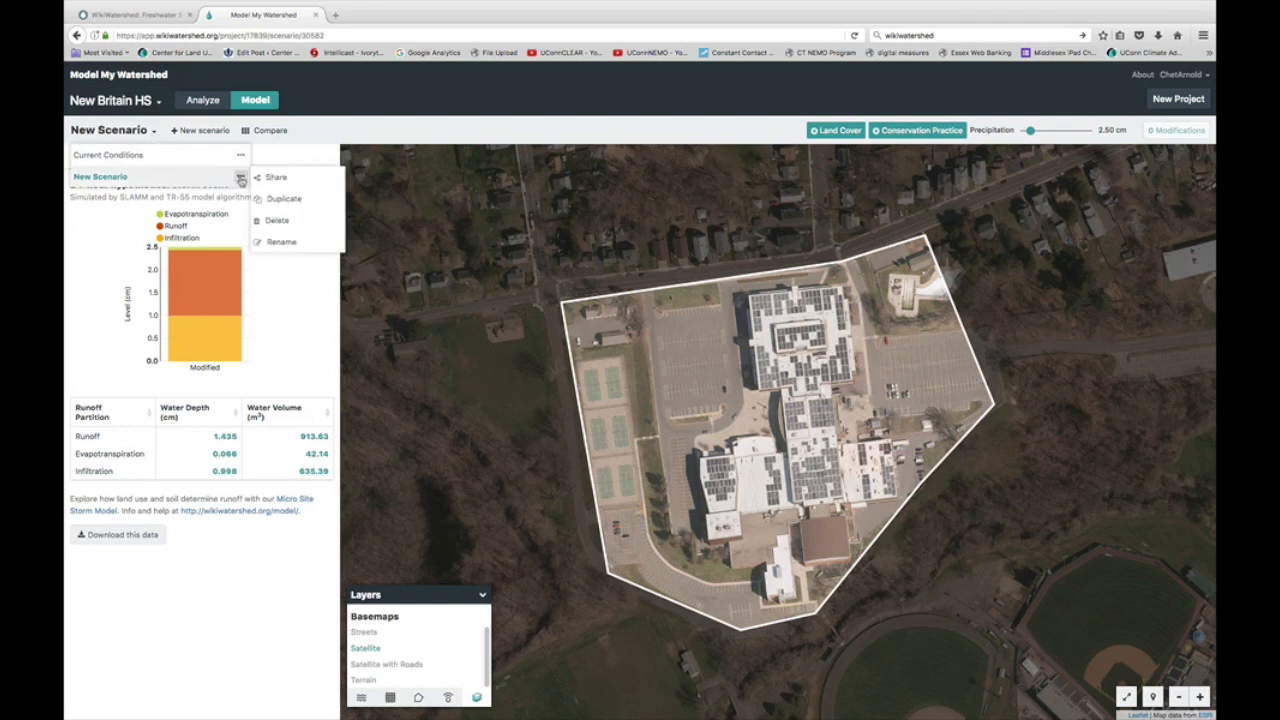
click(281, 244)
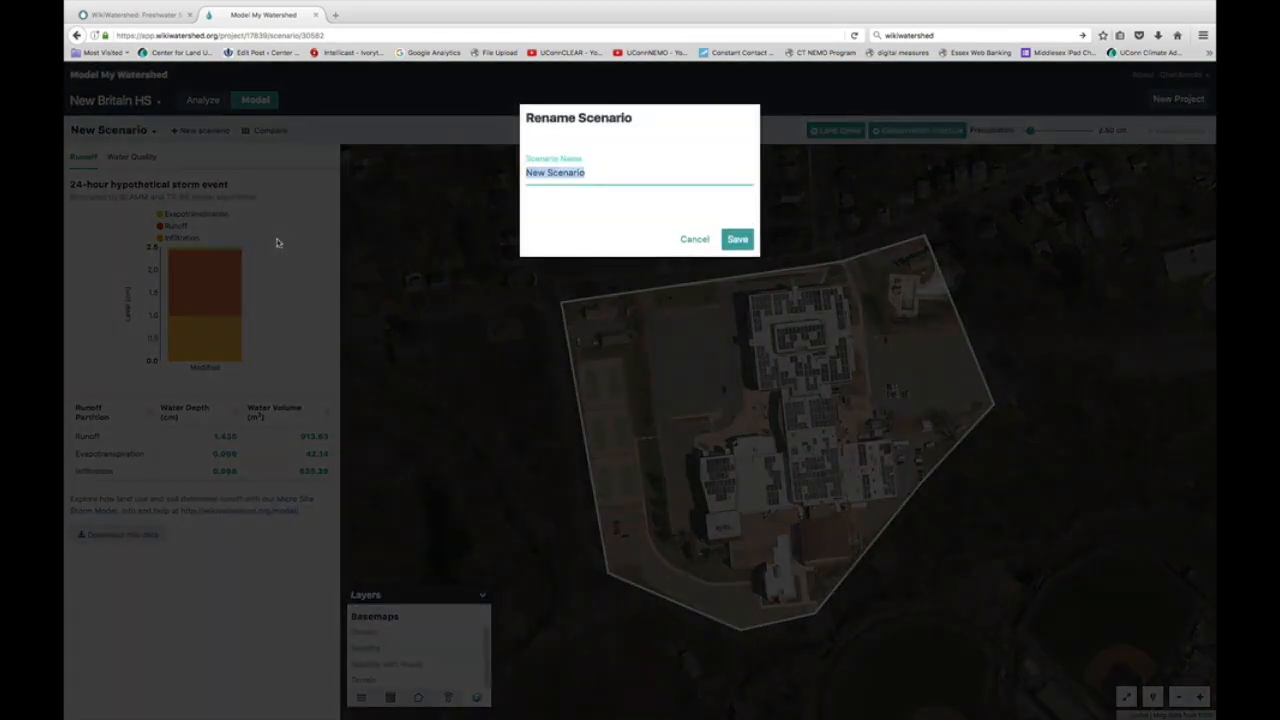
text(LID)
text(keover)
click(737, 243)
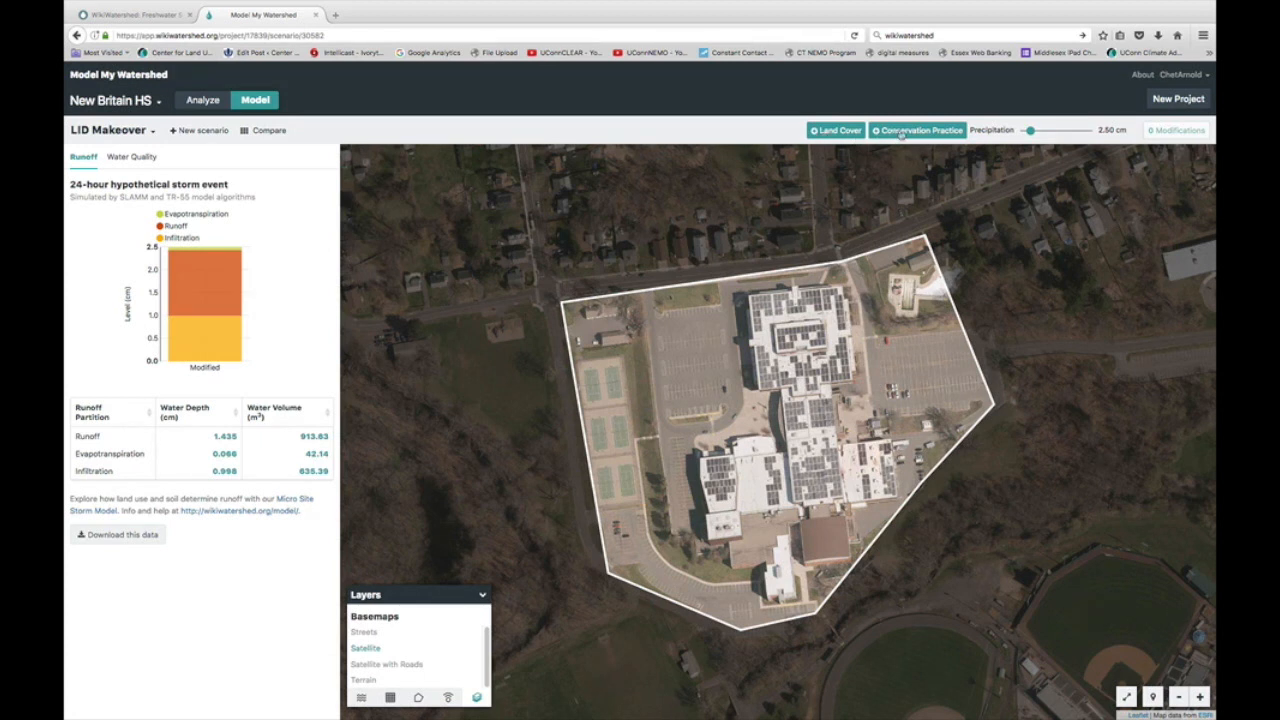
Step: Browse the Land Cover palette, close it, and bring up the Conservation Practice list
click(847, 137)
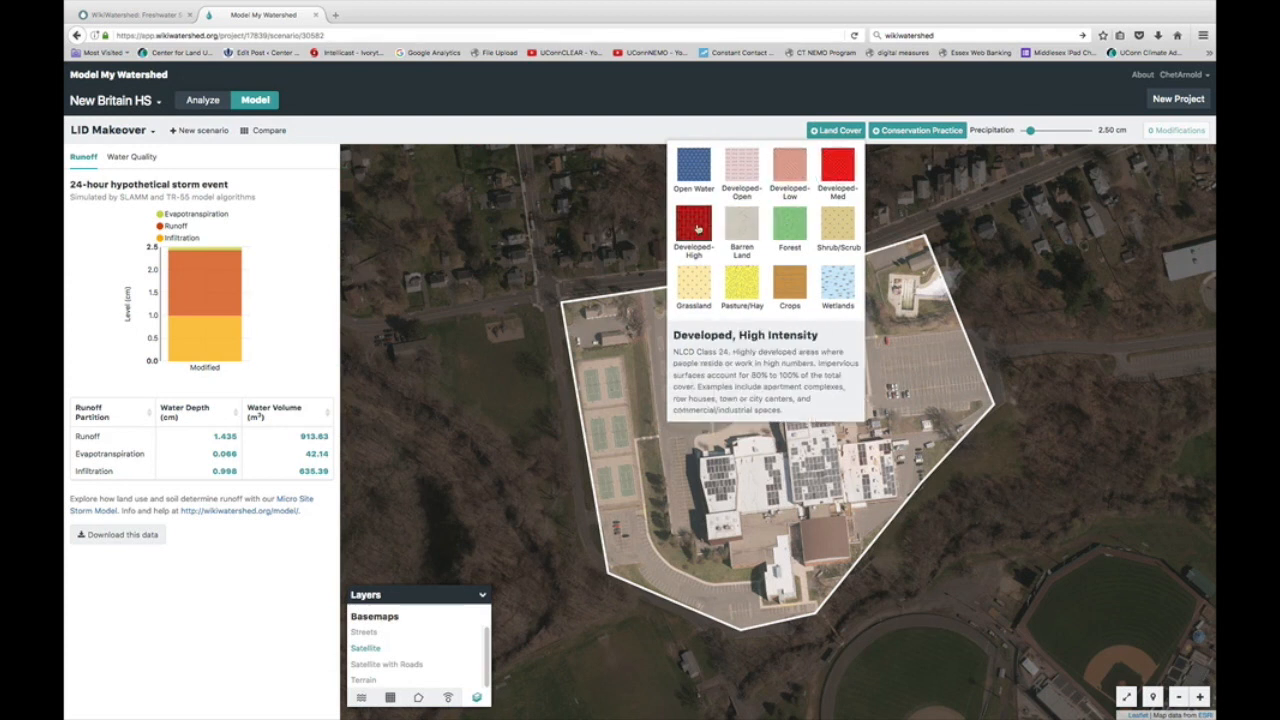
click(952, 195)
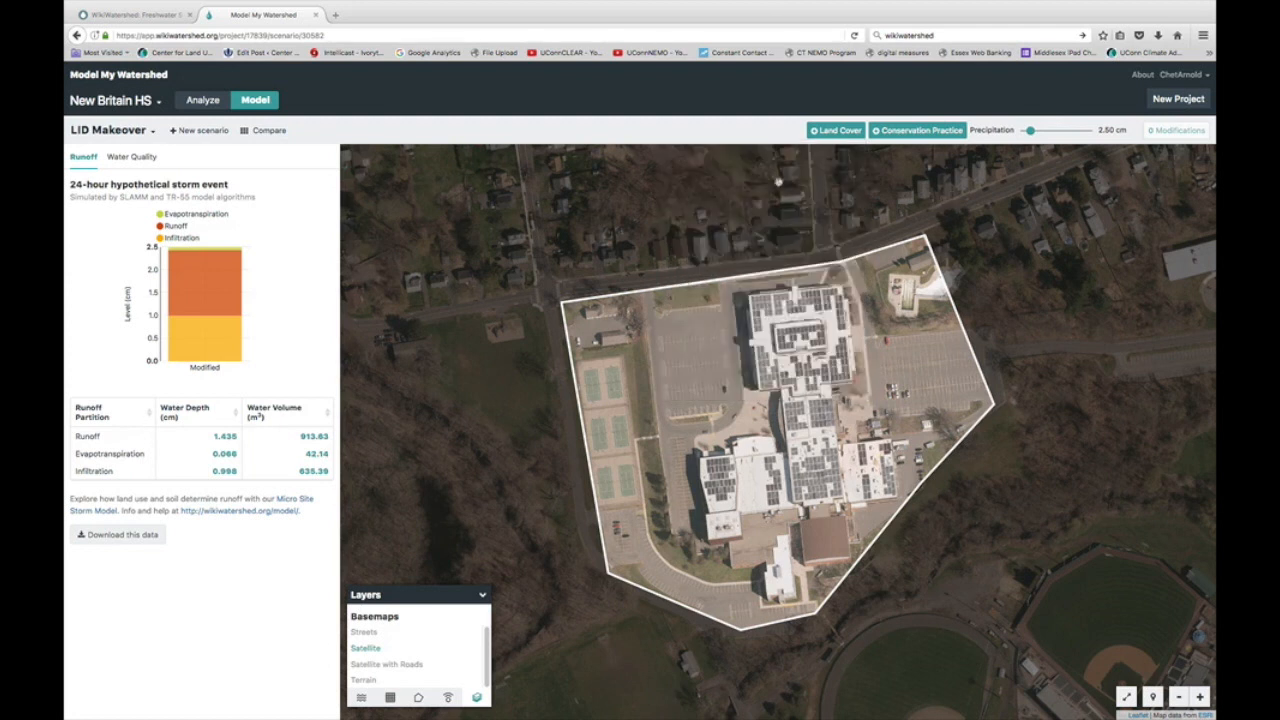
click(900, 132)
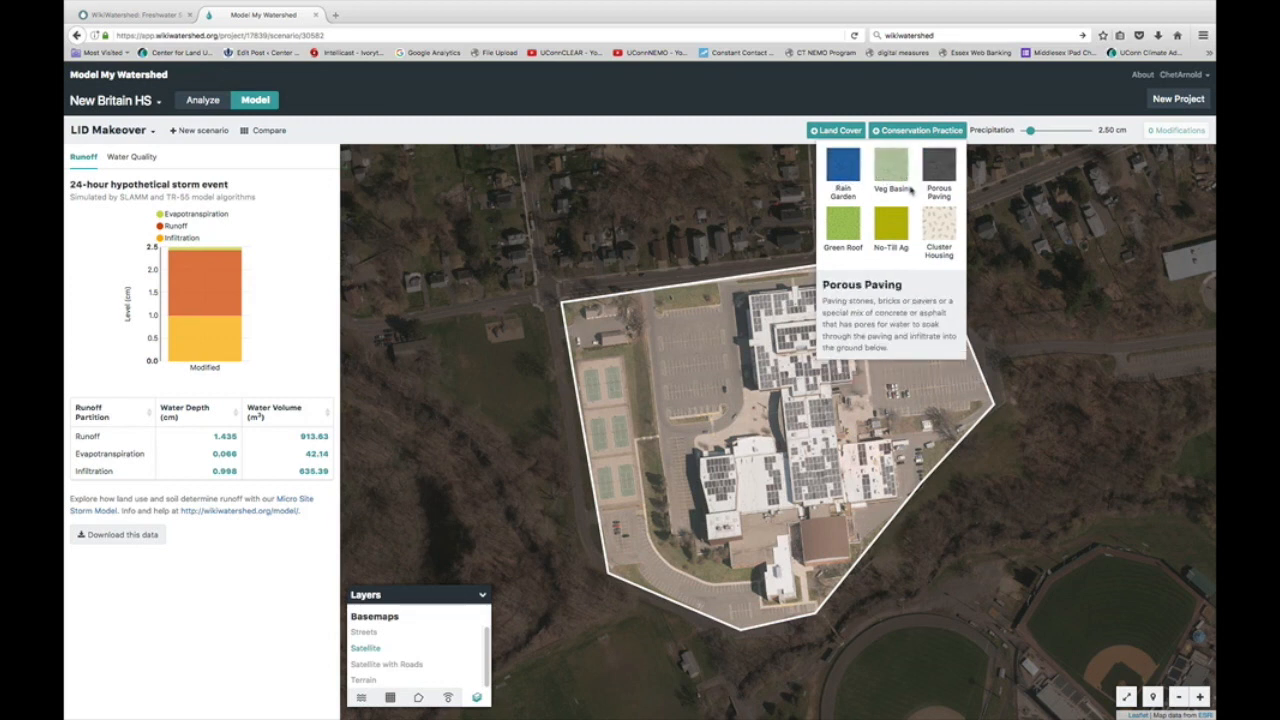
Step: Outline a 4,660 m² Green Roof over the school's main building, cutting runoff to 1.289 cm
click(845, 238)
click(748, 296)
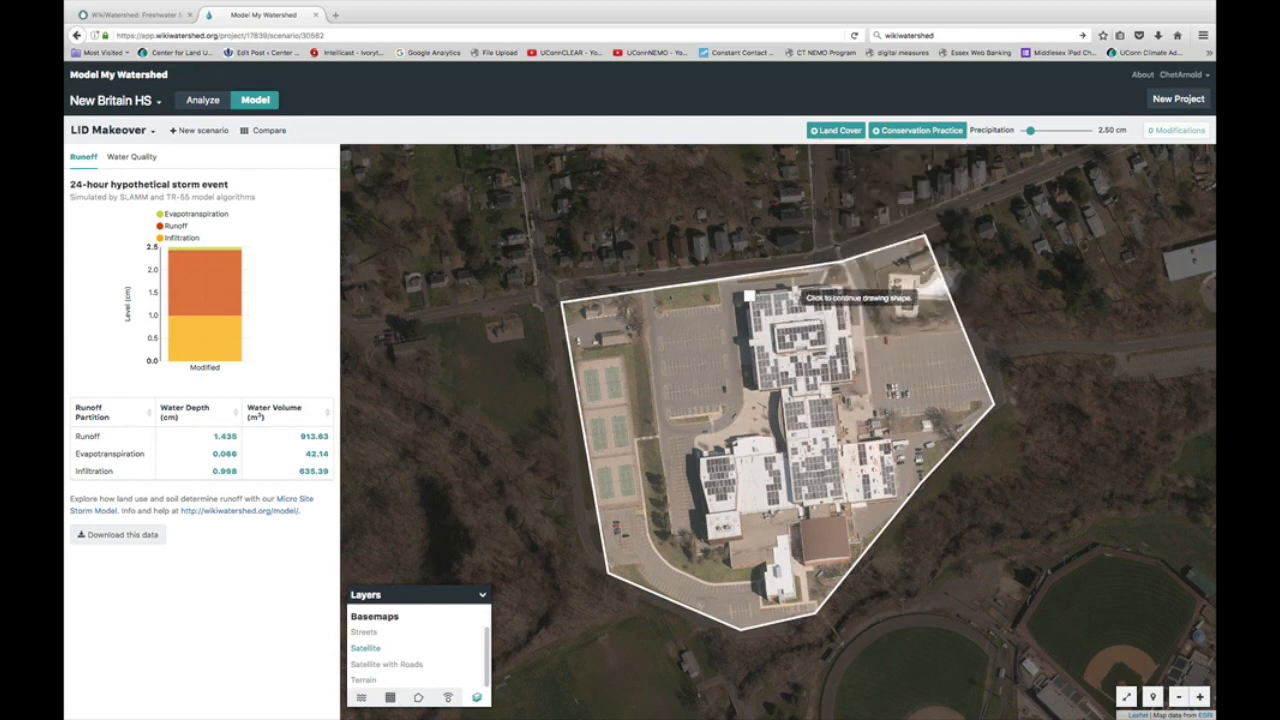
click(840, 288)
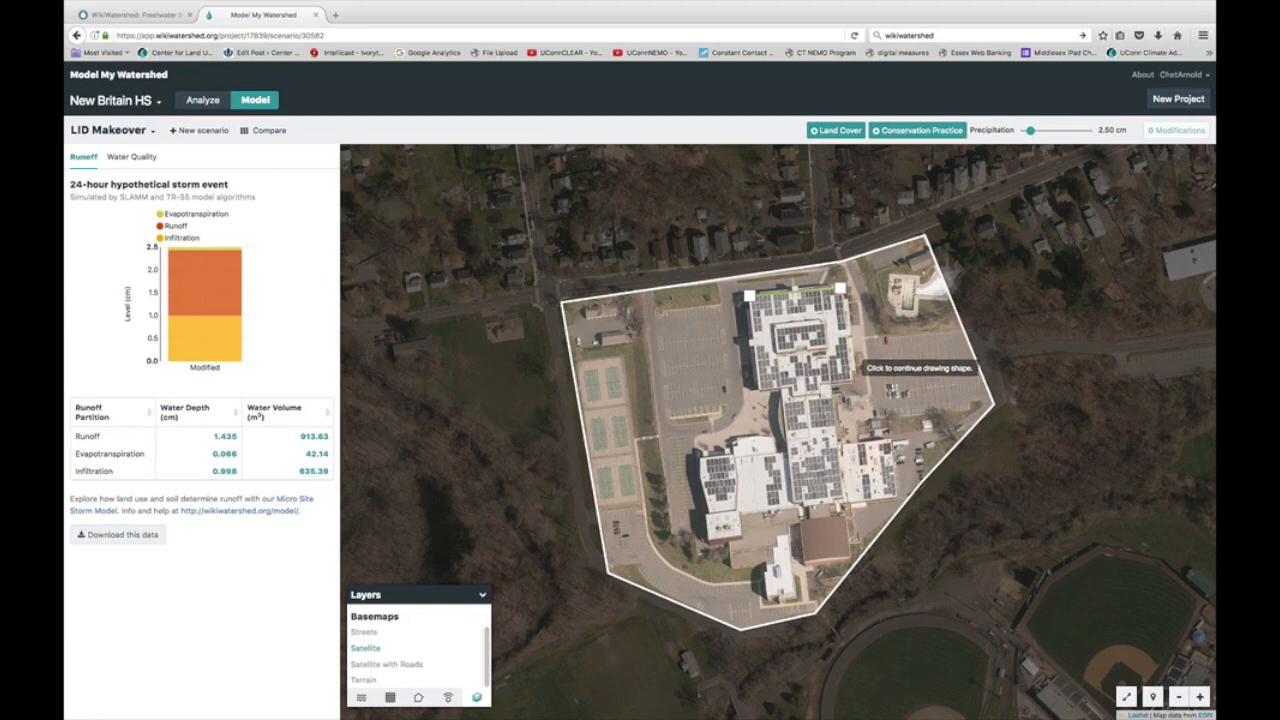
click(852, 377)
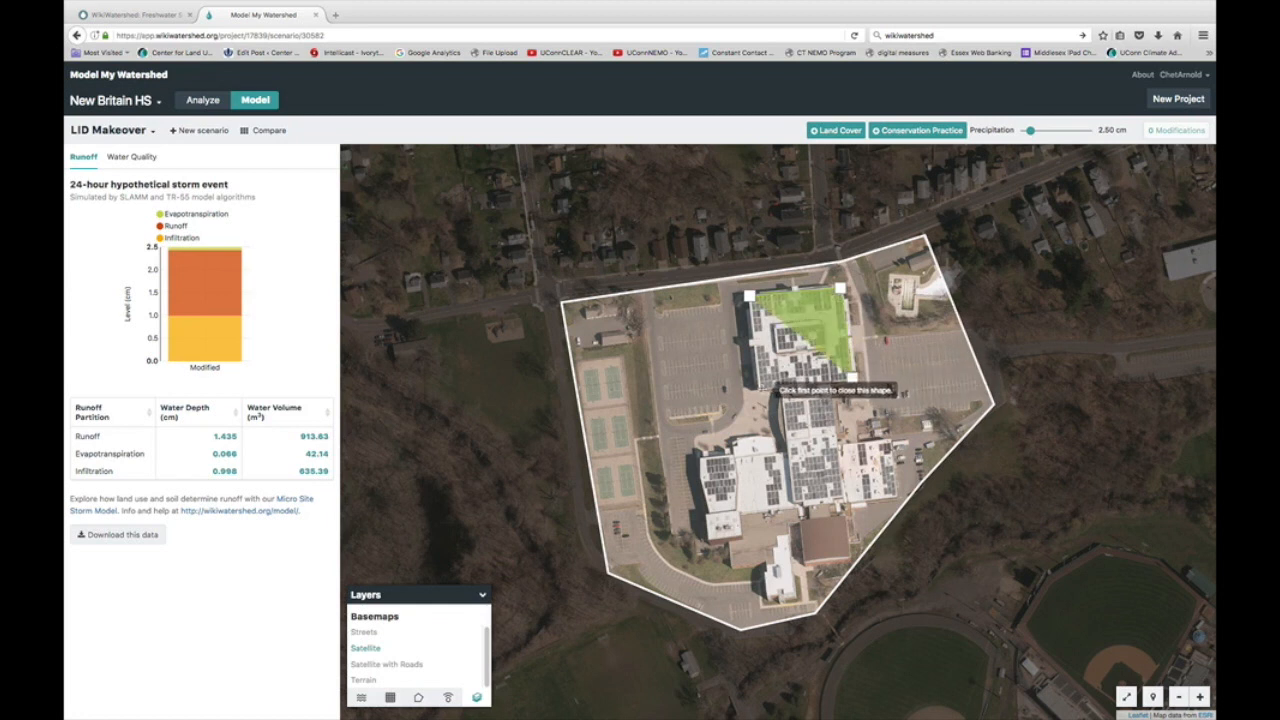
click(755, 389)
click(748, 296)
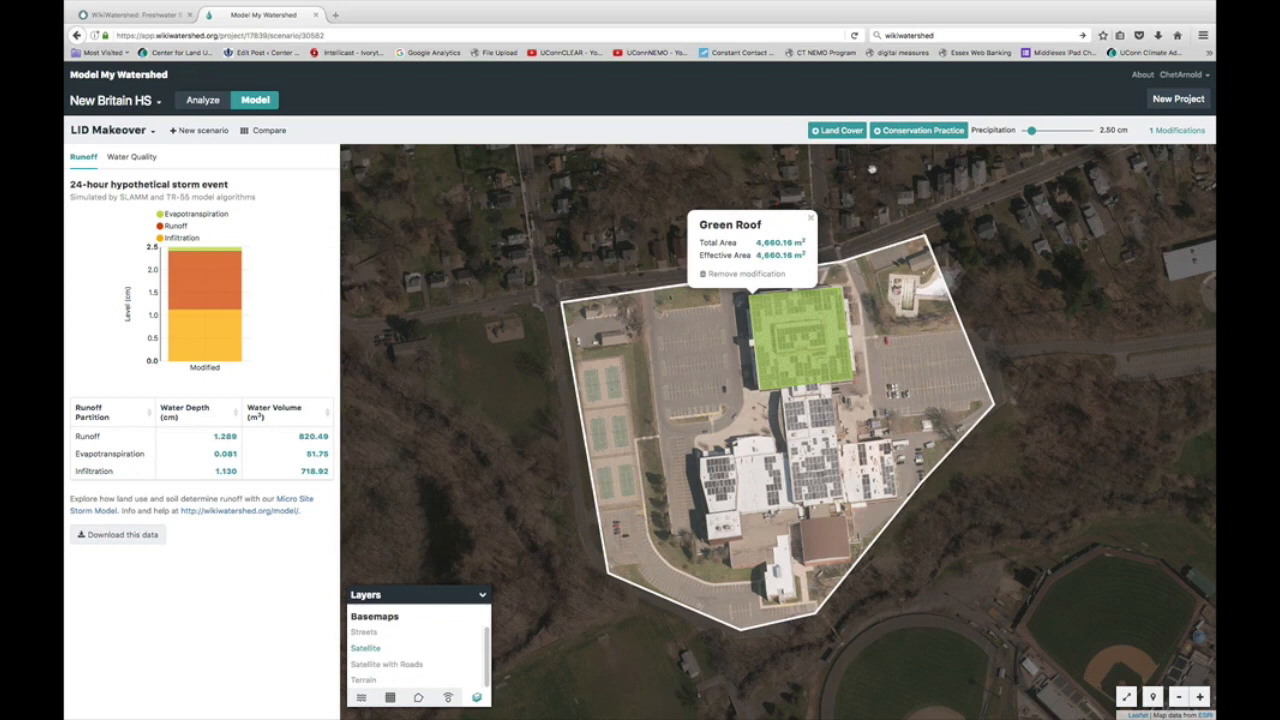
click(907, 136)
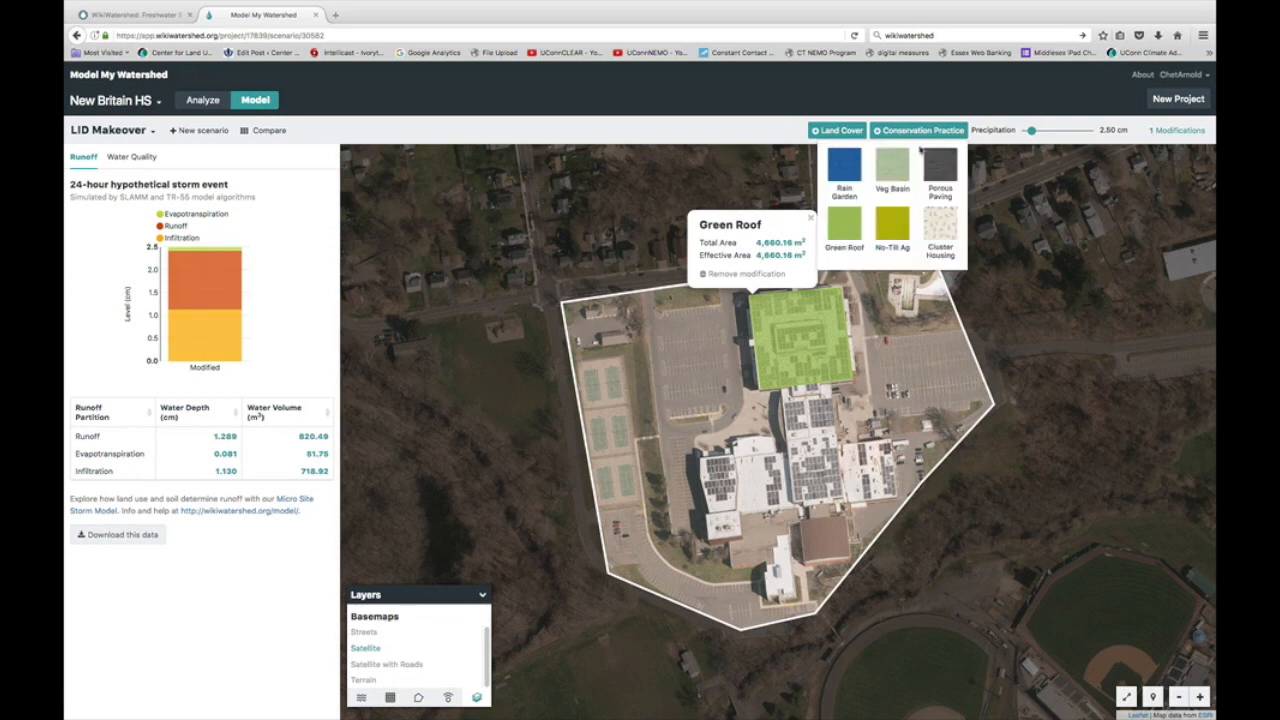
Step: Convert the west parking lot to Porous Paving and zoom out to the whole site
click(944, 170)
click(656, 315)
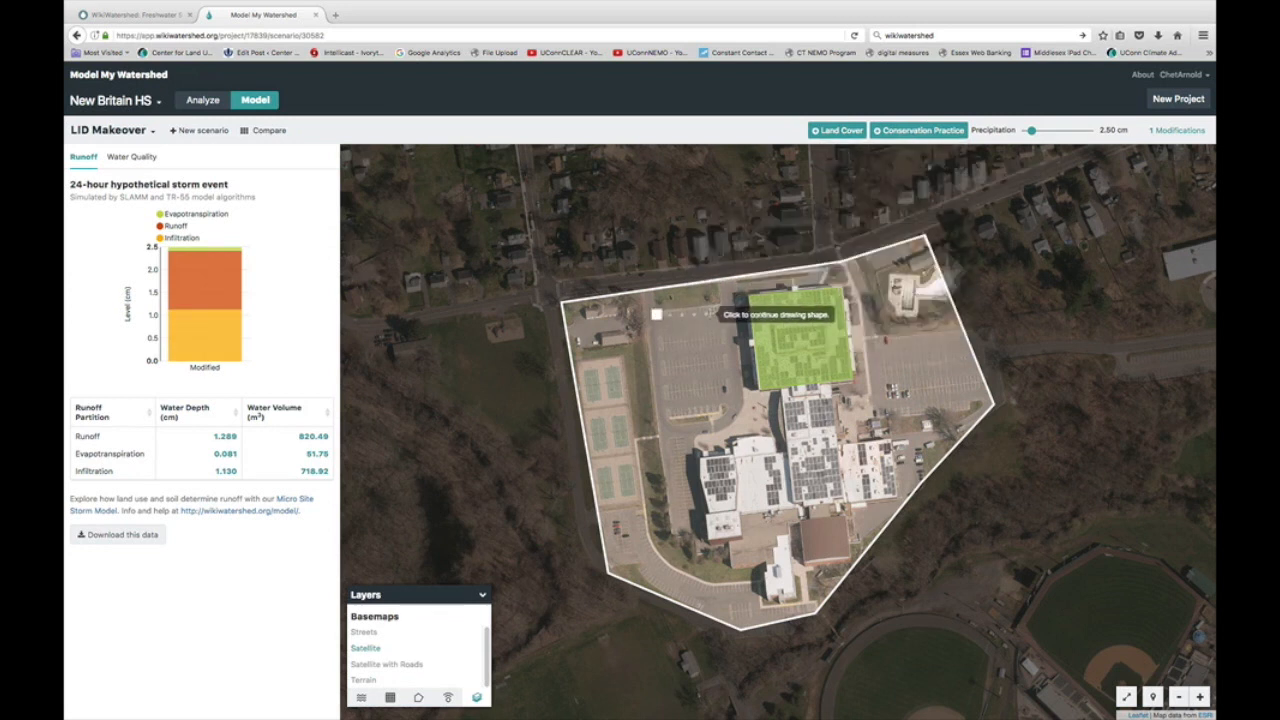
click(724, 304)
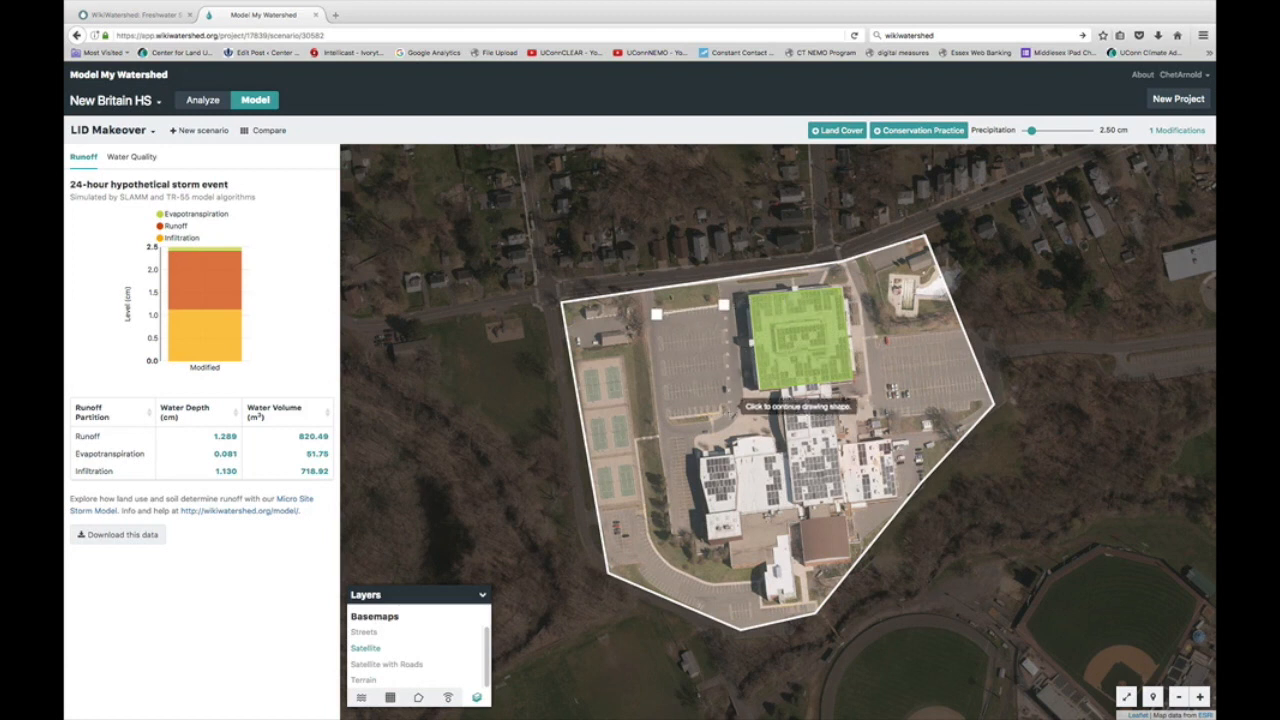
click(729, 410)
click(665, 419)
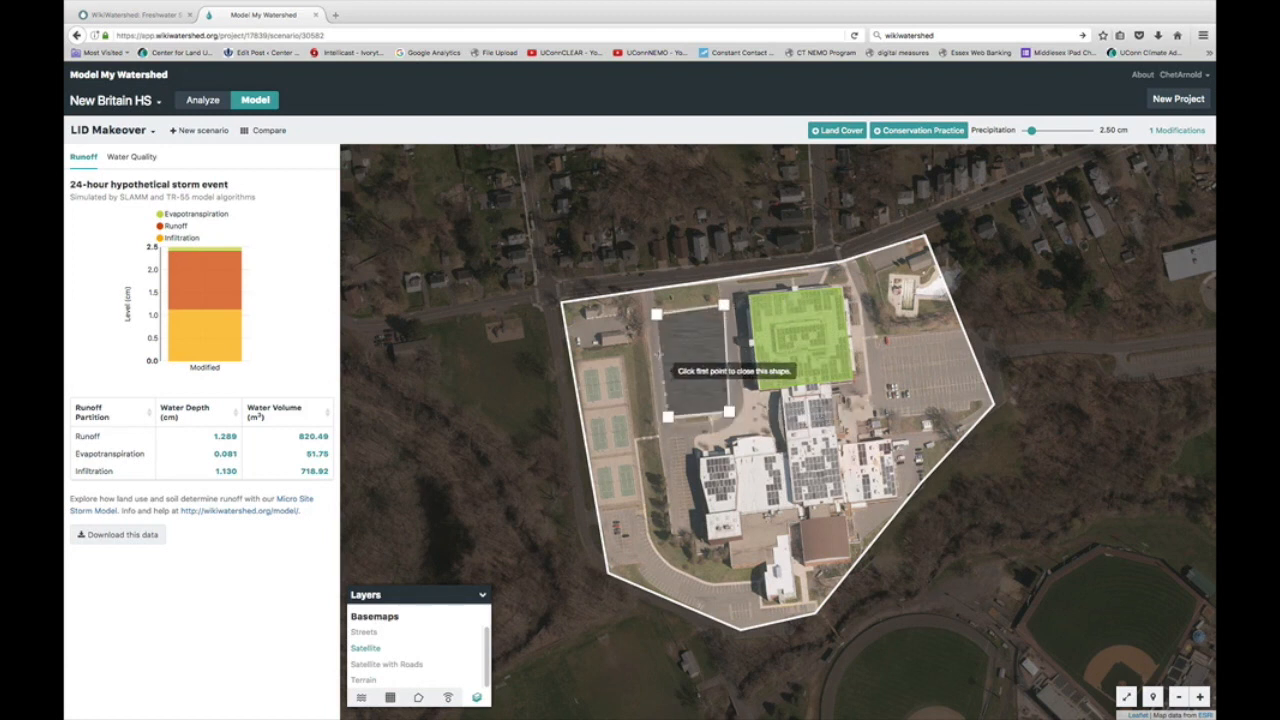
click(656, 314)
scroll(656, 316, up, 1)
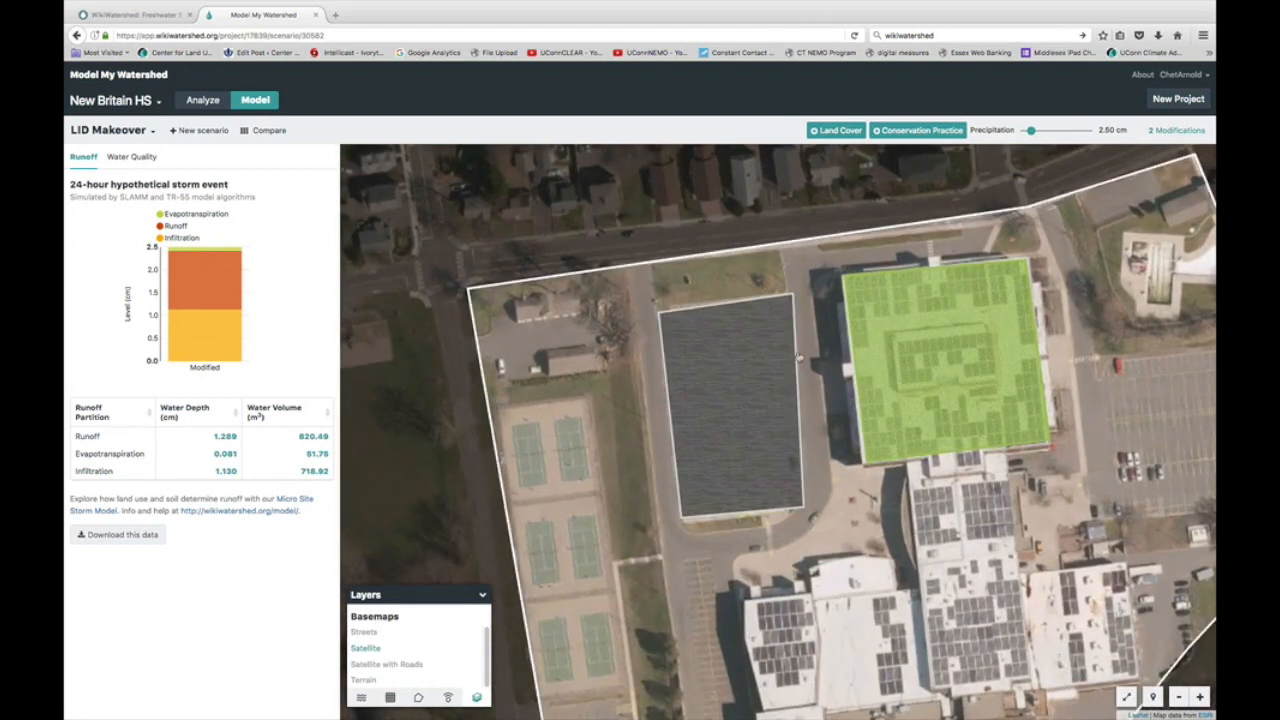
click(1179, 698)
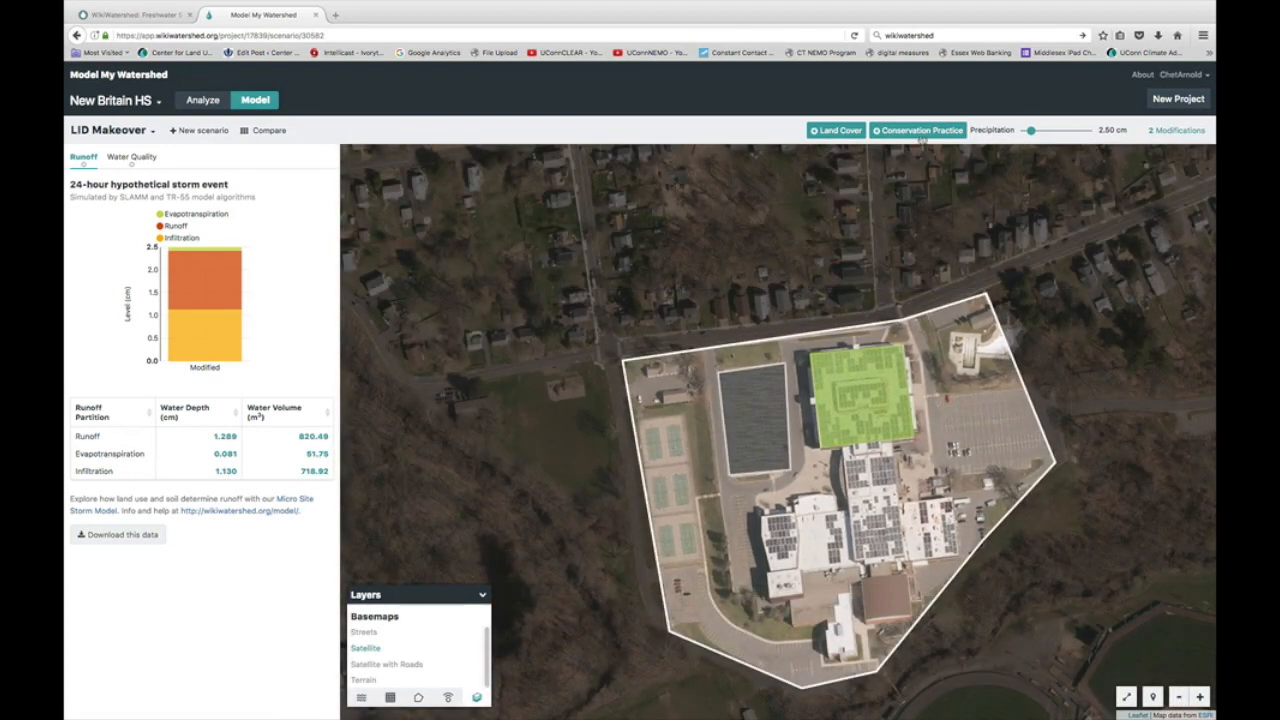
Step: Convert the east parking lot to Porous Paving, reaching 3 modifications and 0.646 cm runoff
click(921, 141)
click(939, 208)
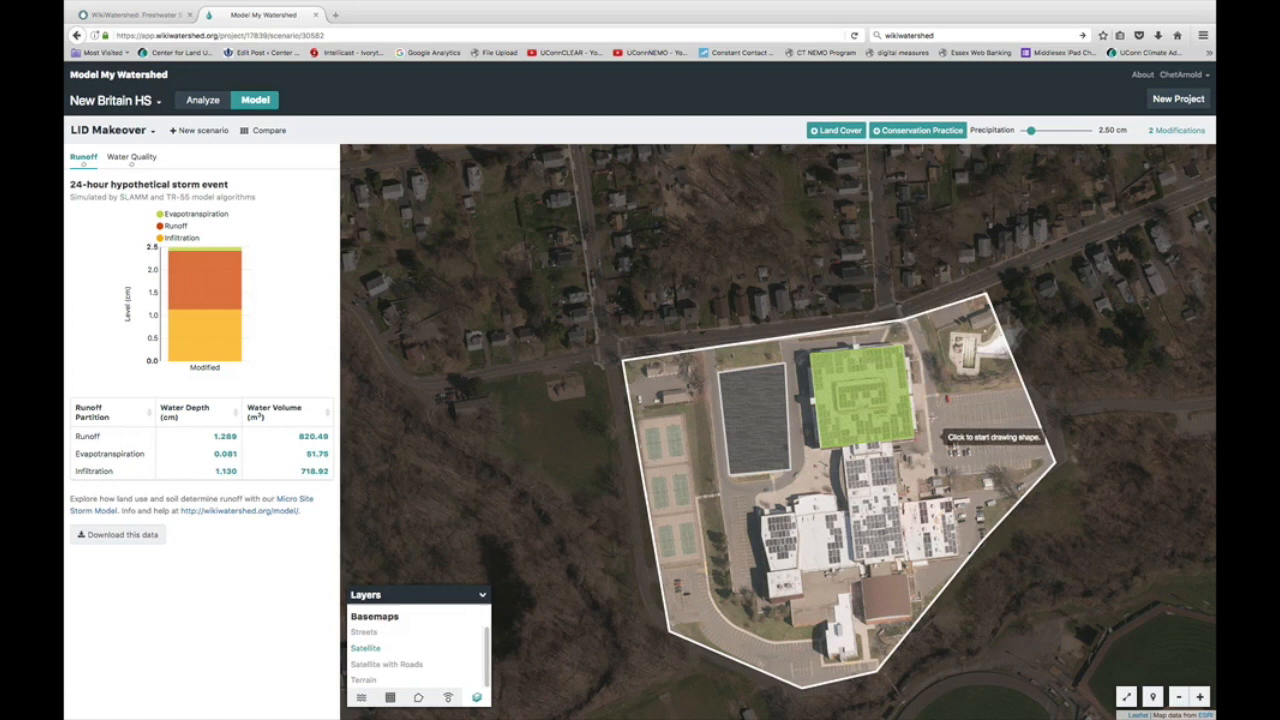
click(927, 397)
click(1024, 390)
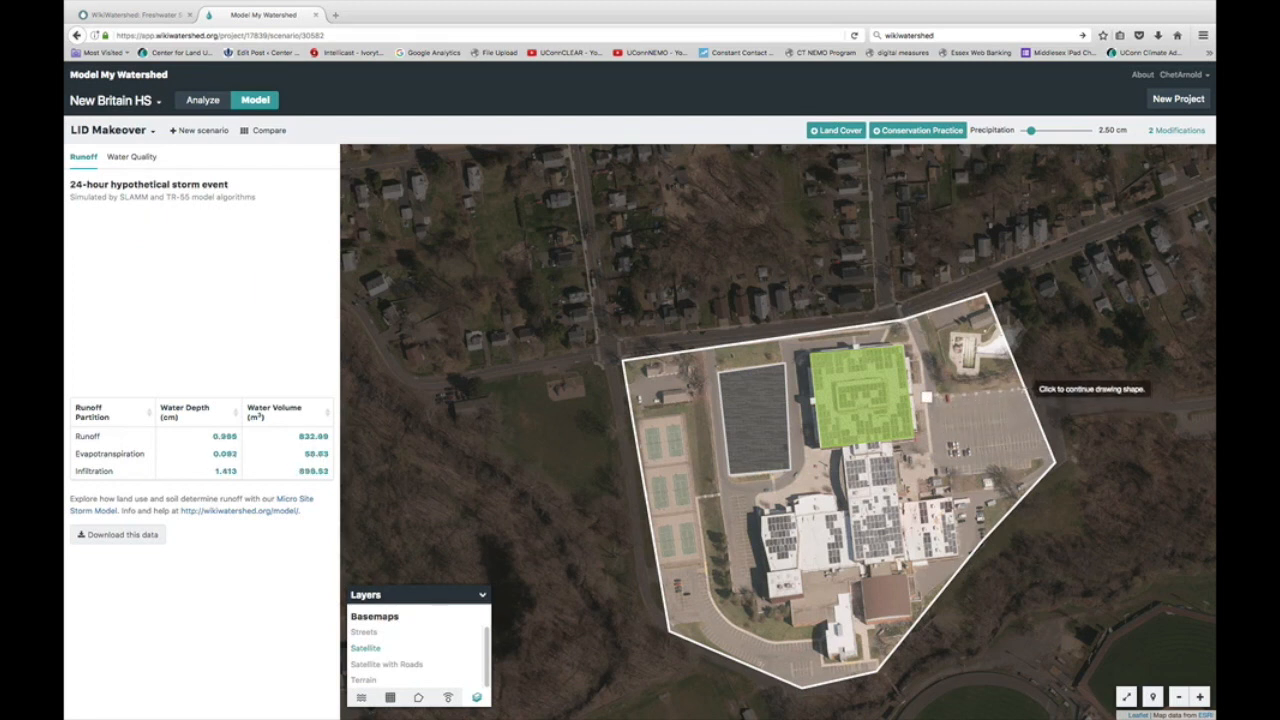
click(1046, 460)
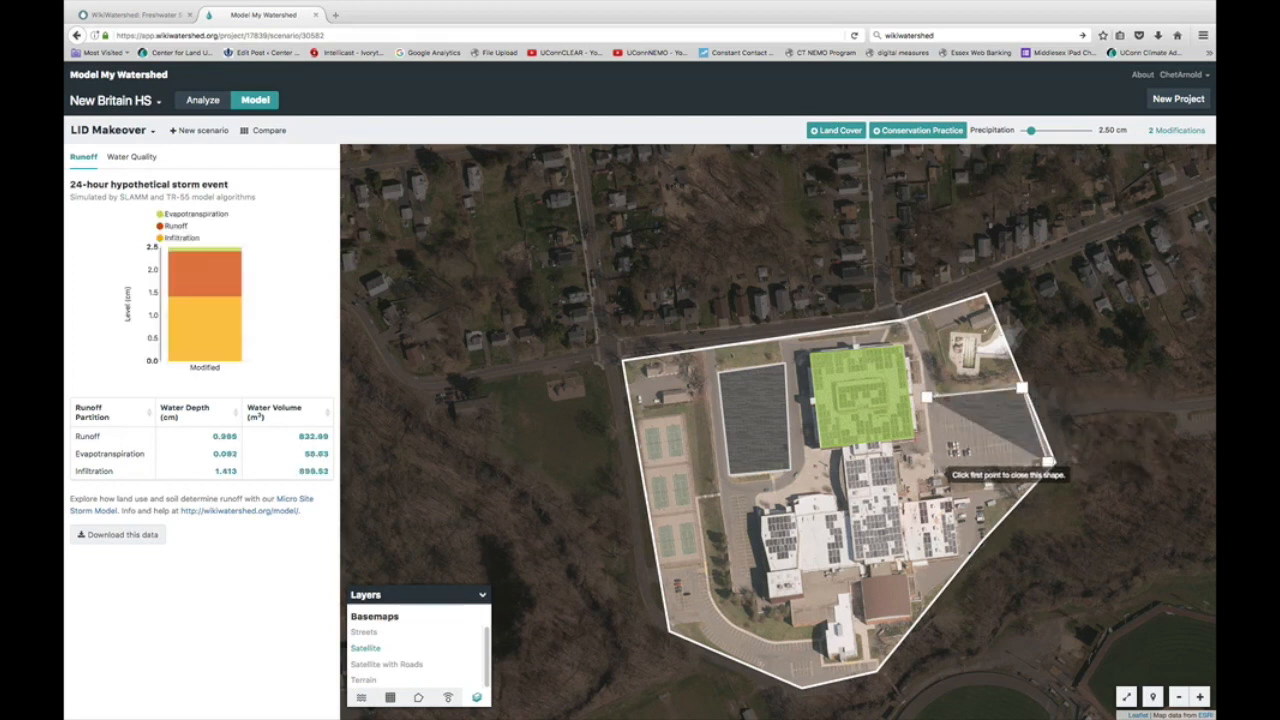
click(935, 473)
double_click(927, 397)
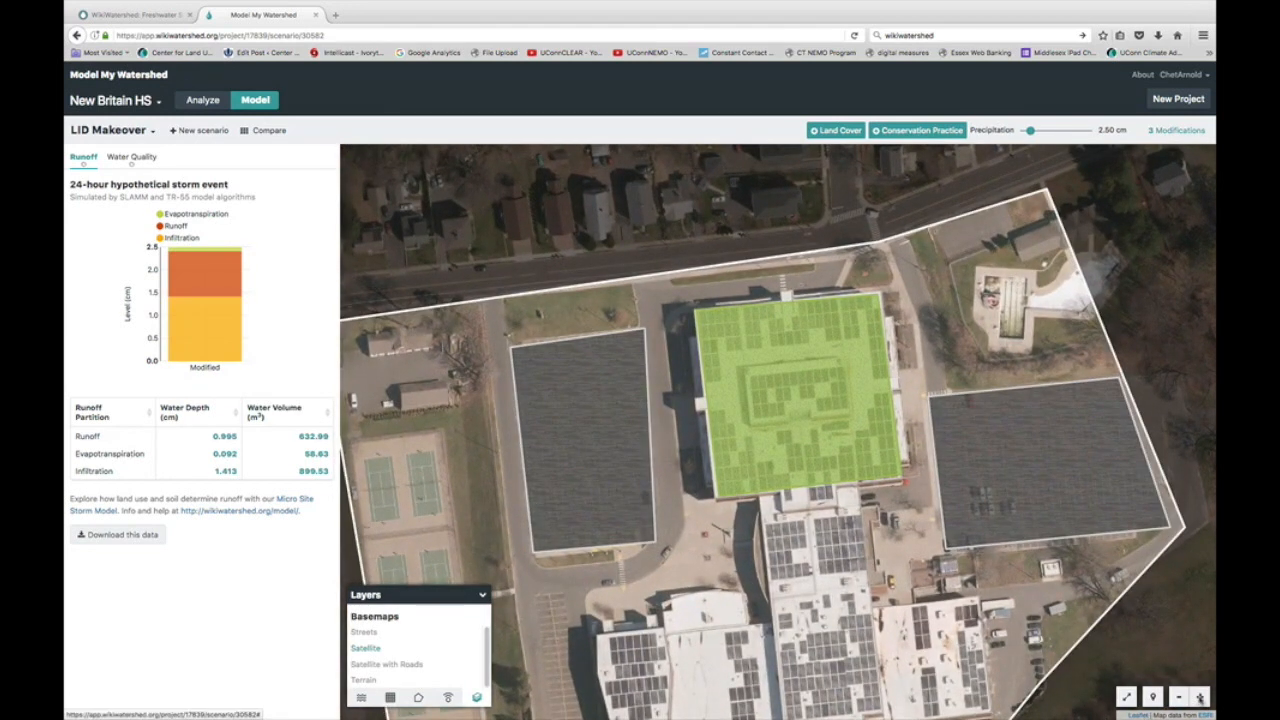
click(1177, 697)
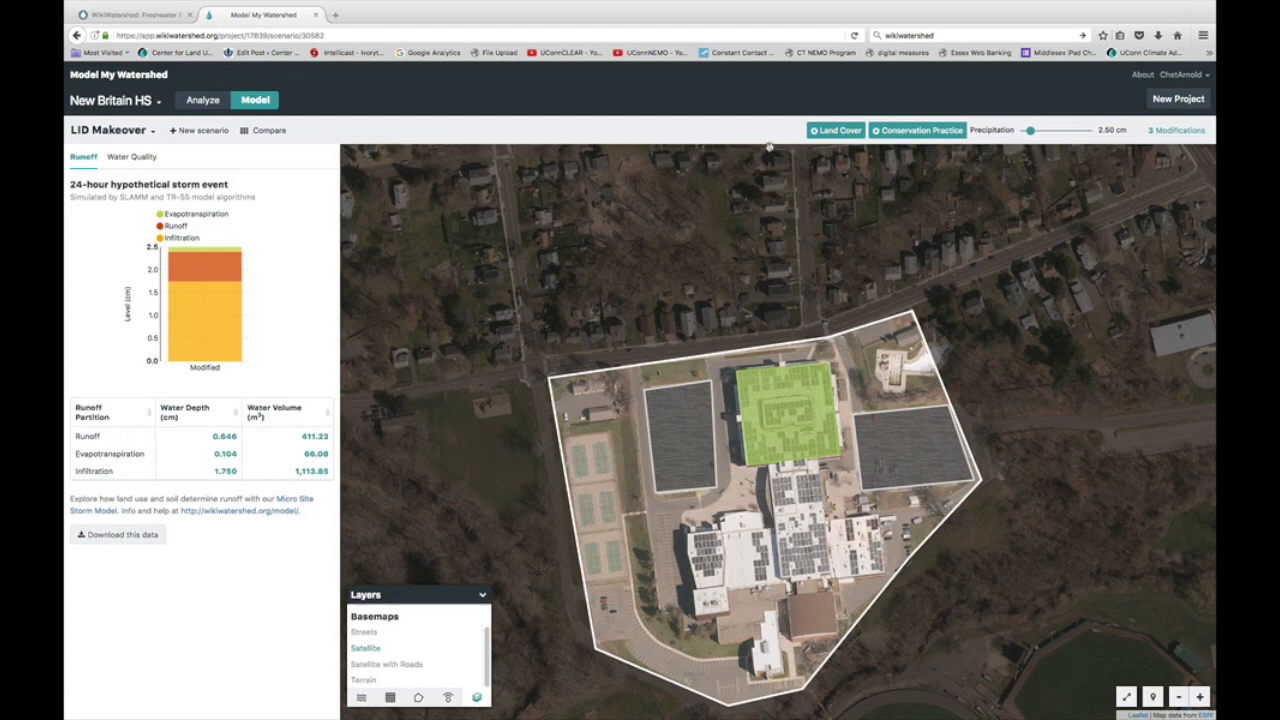
Step: Compare 100% Forest Cover, Current Conditions and LID Makeover runoff charts at 8.25 cm precipitation
click(255, 133)
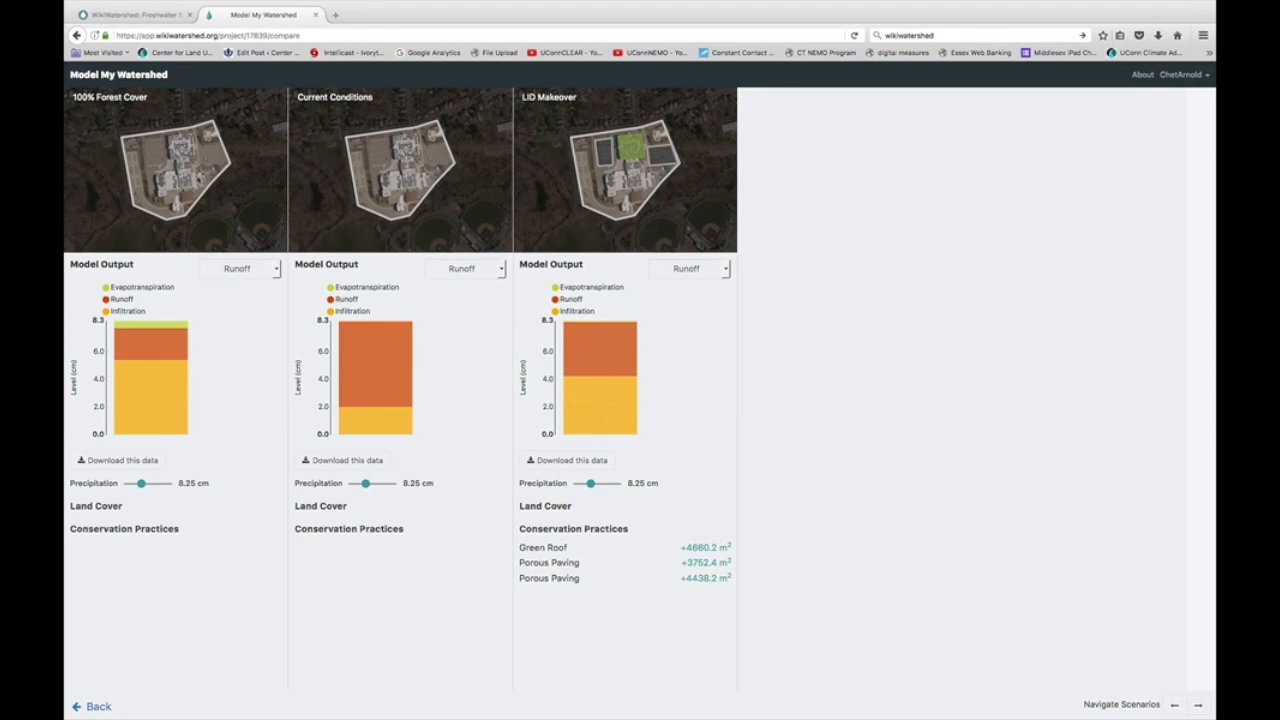
mouse_move(400, 370)
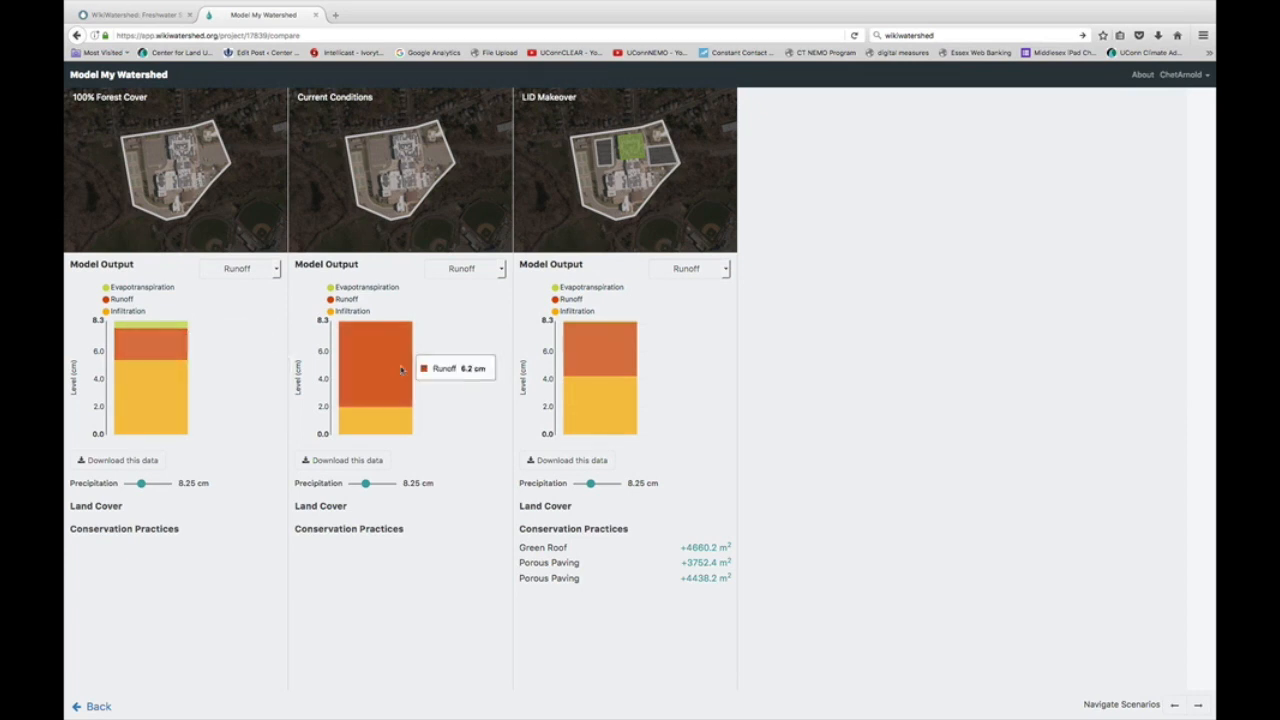
mouse_move(165, 375)
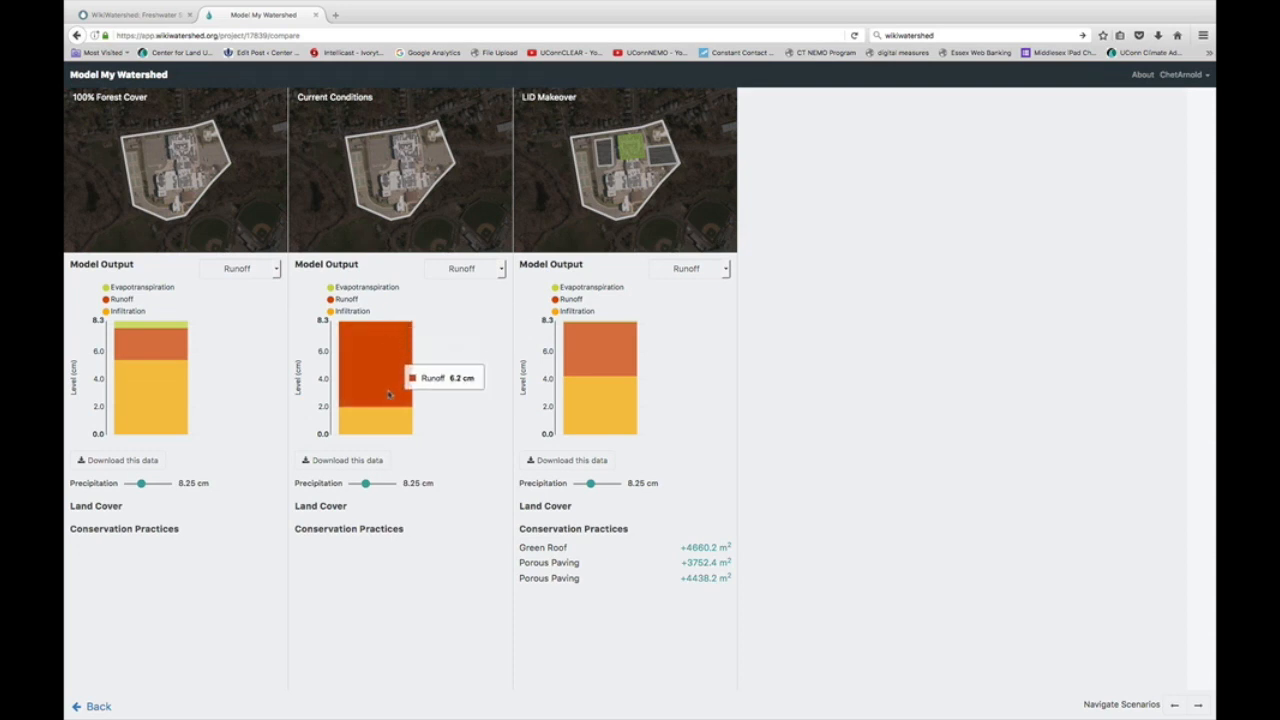
mouse_move(388, 412)
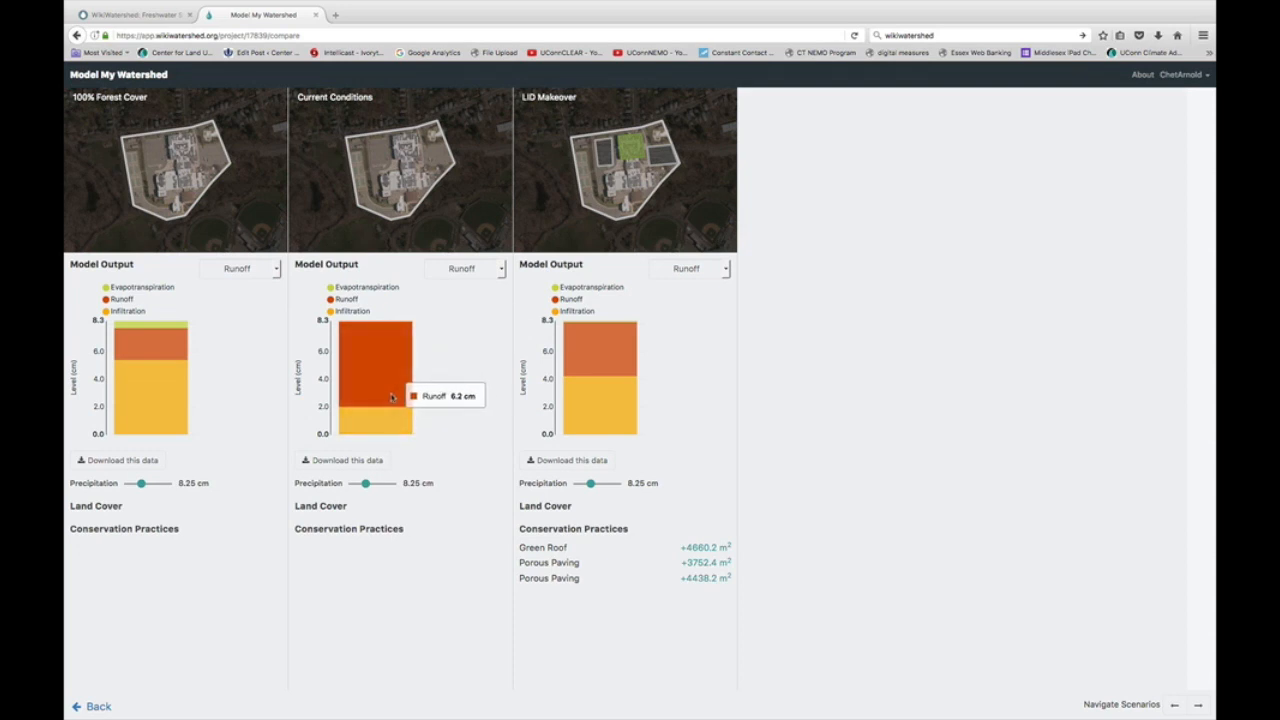
mouse_move(598, 362)
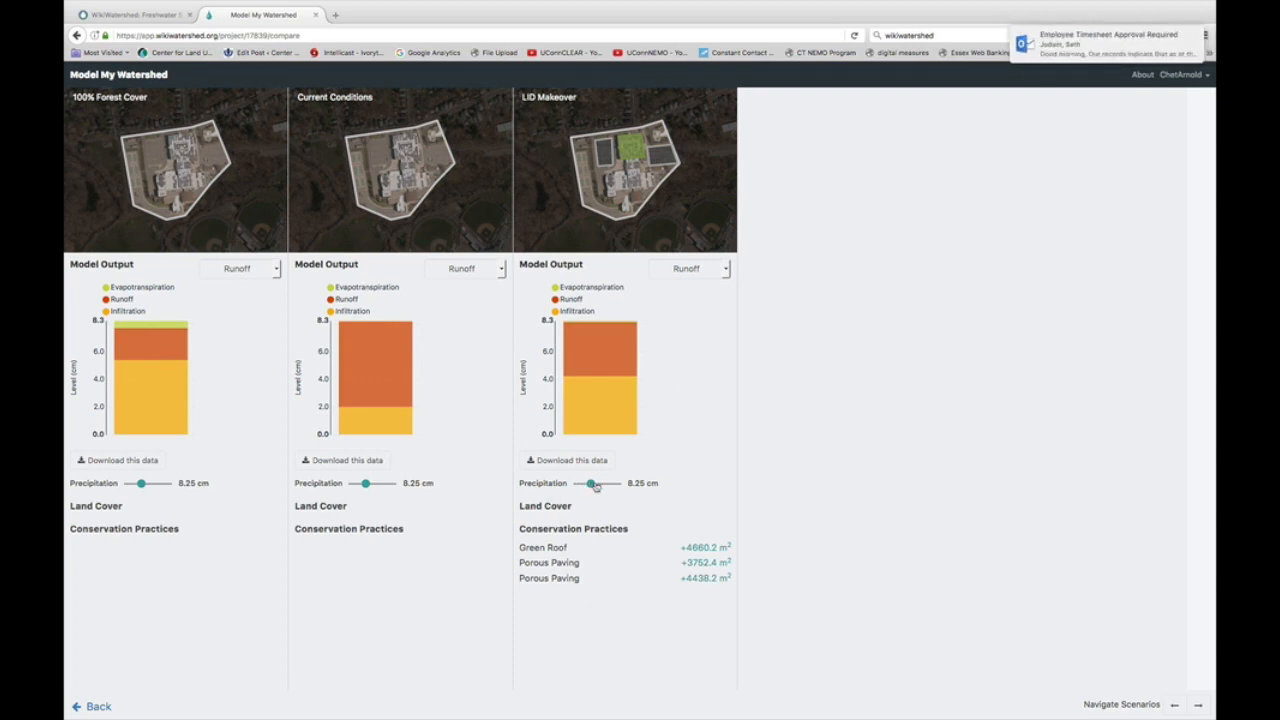
drag(591, 485, 590, 485)
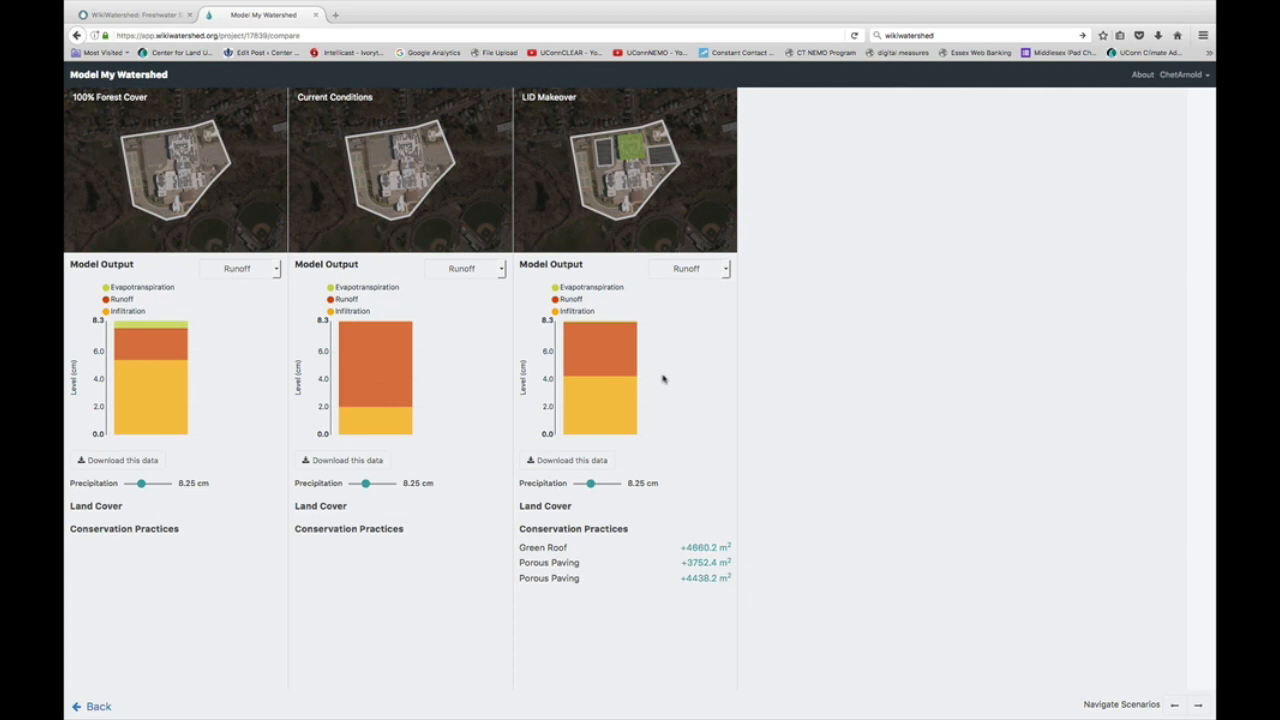
Step: Chart Water Quality: suspended solids 10 kg/ha forest, 95 current, about 62 LID Makeover
click(727, 270)
click(701, 273)
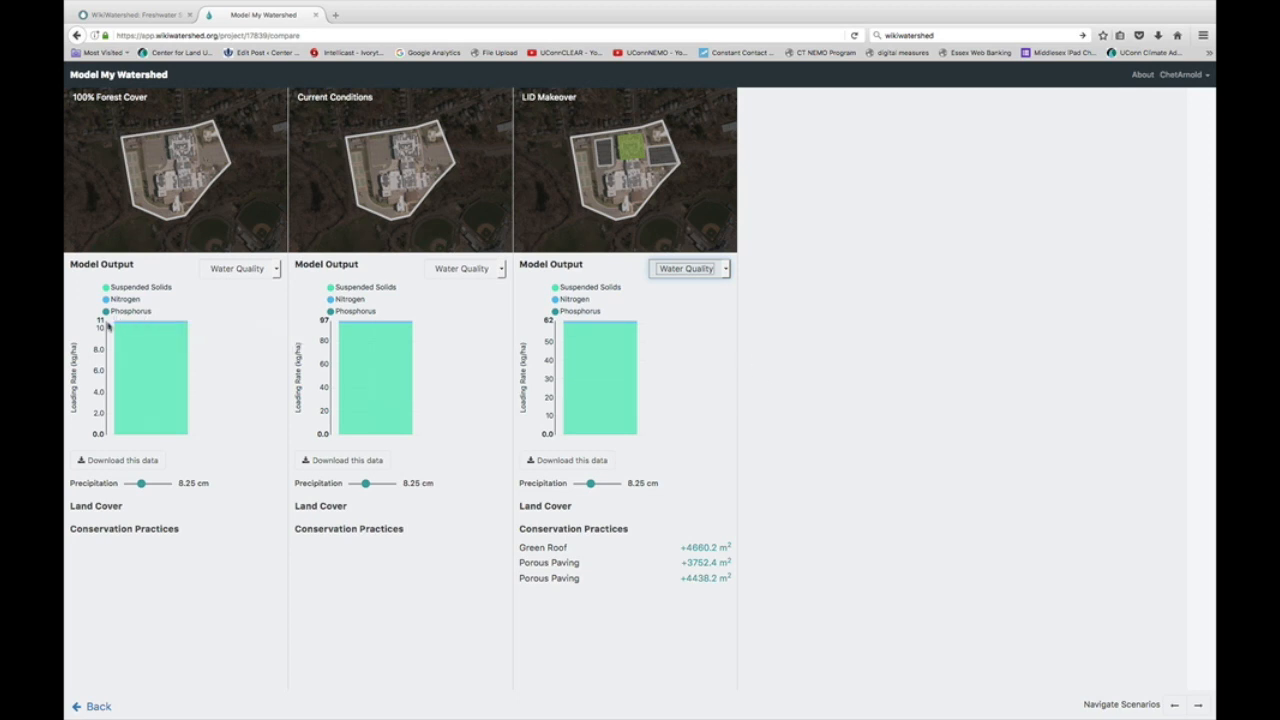
mouse_move(134, 350)
mouse_move(186, 384)
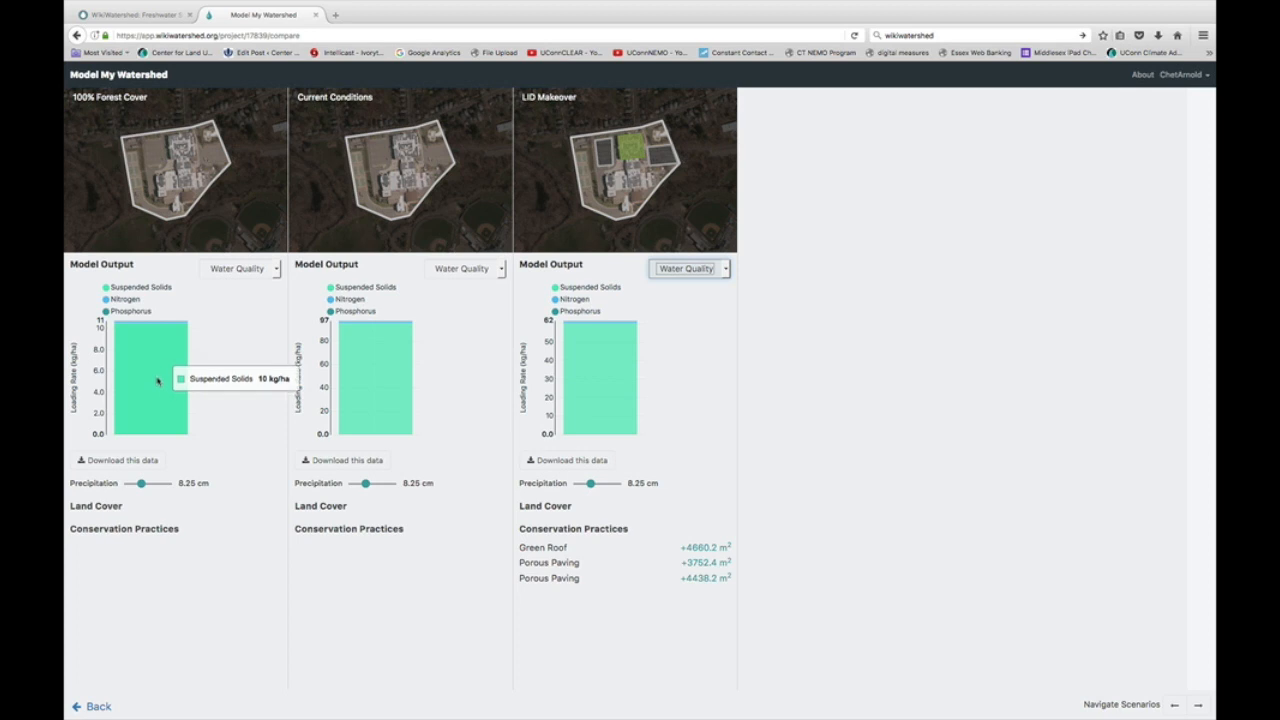
mouse_move(360, 378)
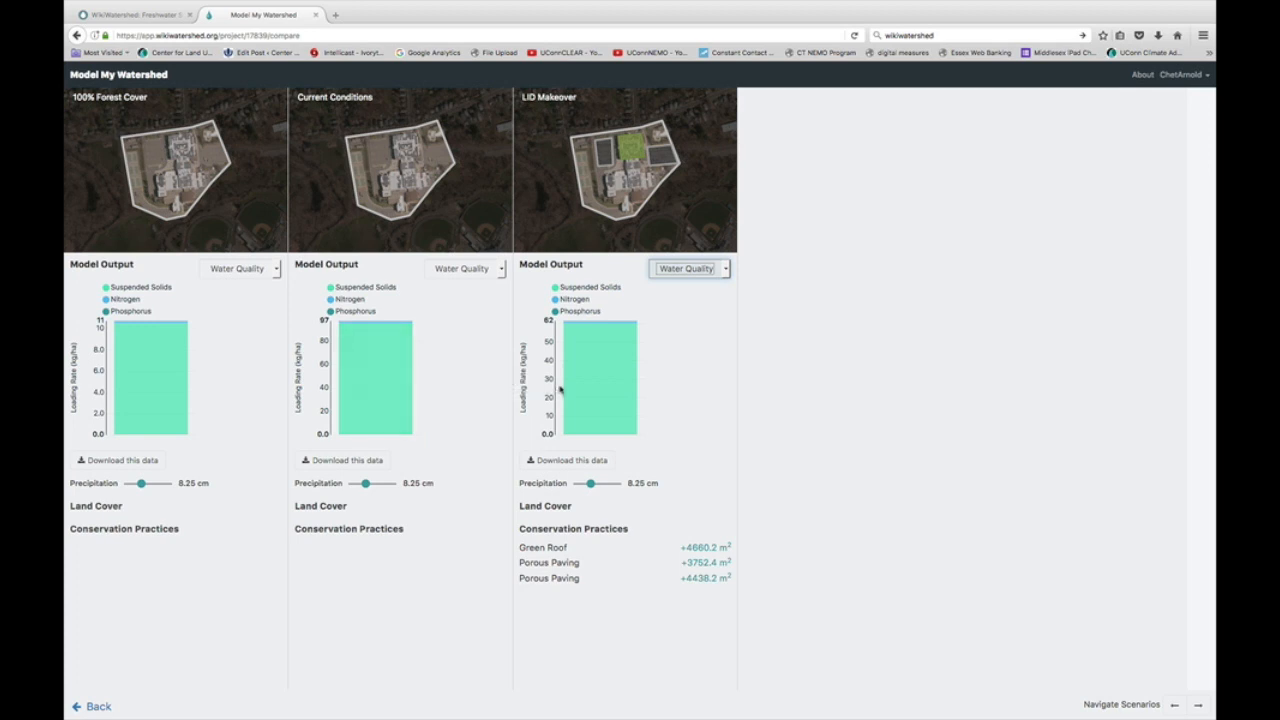
Step: Go back from the comparison to the LID Makeover scenario map
mouse_move(586, 380)
click(76, 35)
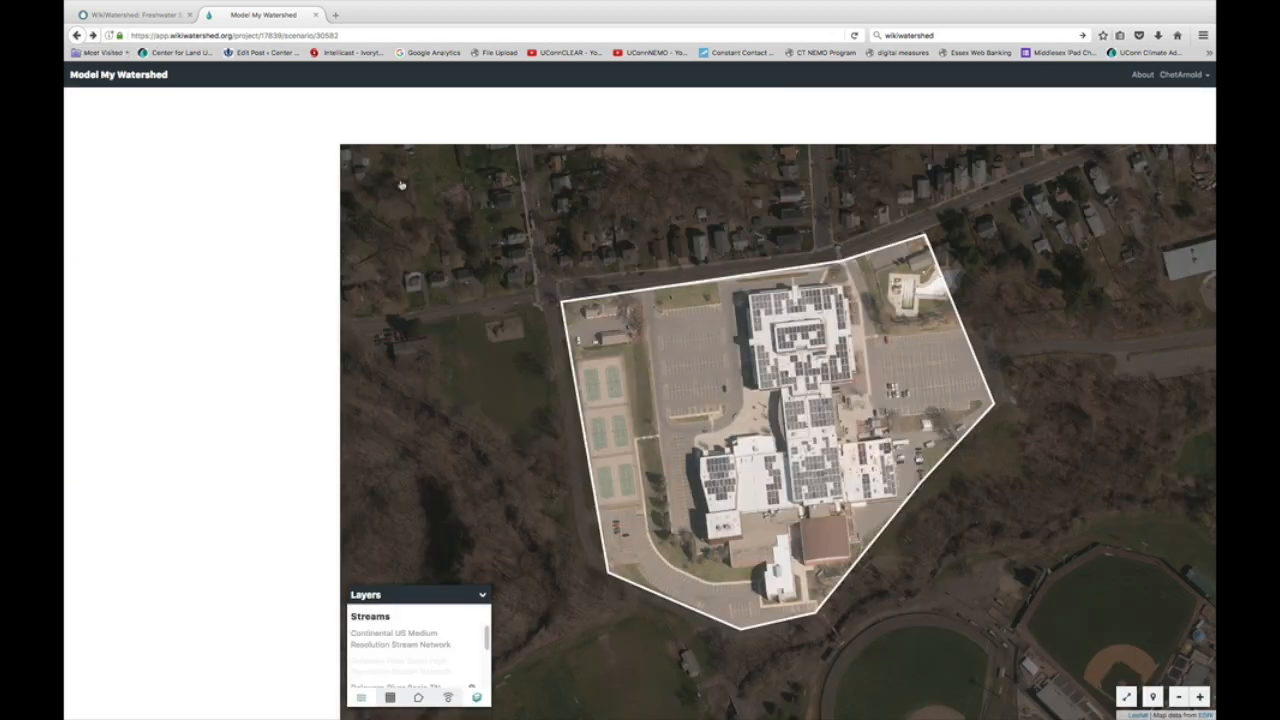